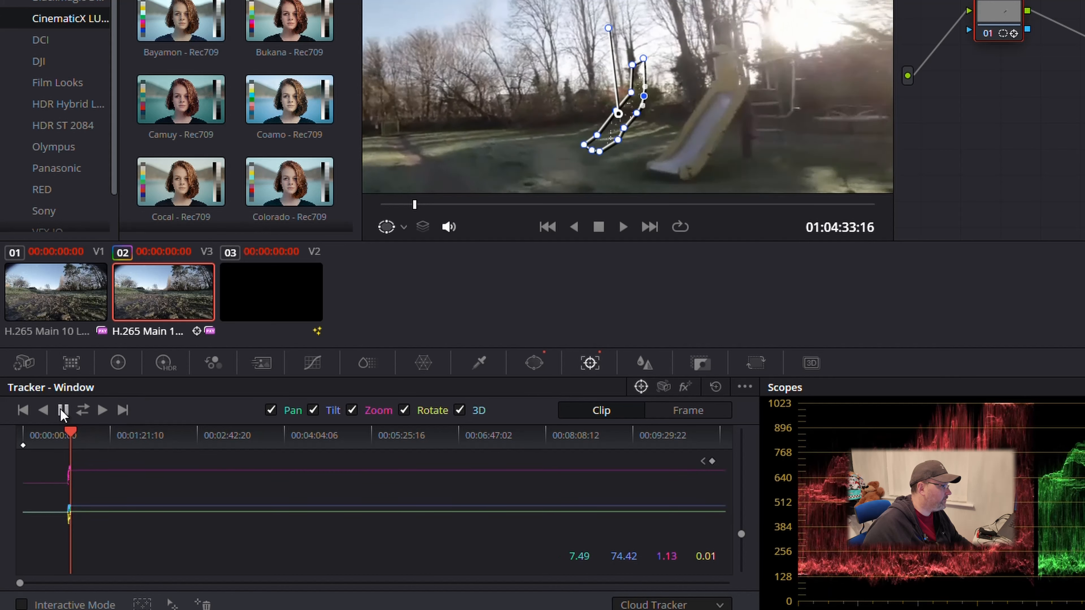
Track the window backward from 01:04:33:20 until the slide leaves the picture, and play back the result.
left_click(62, 411)
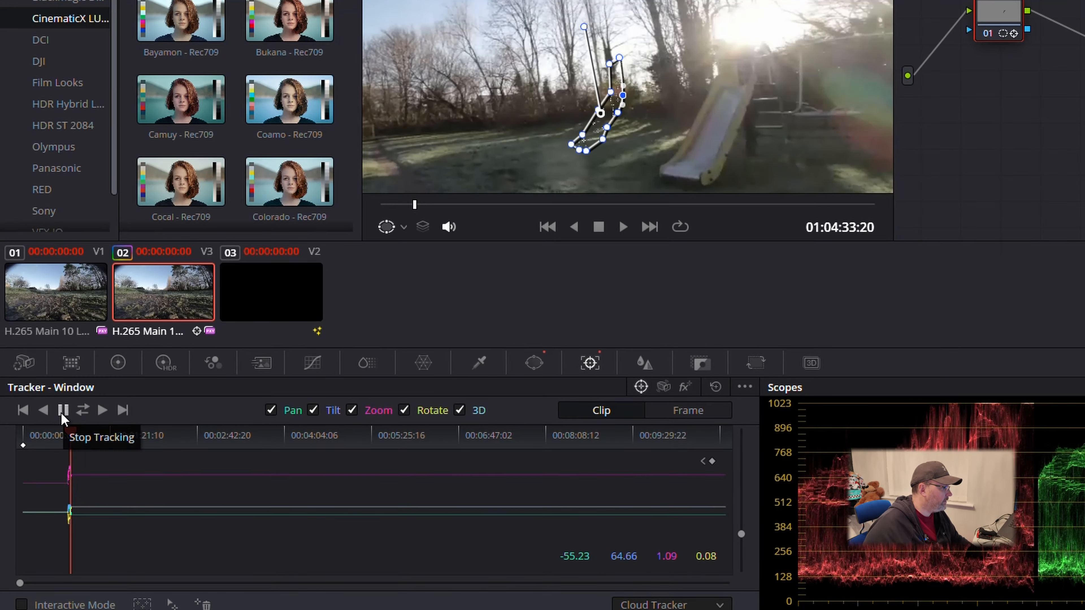
left_click(45, 413)
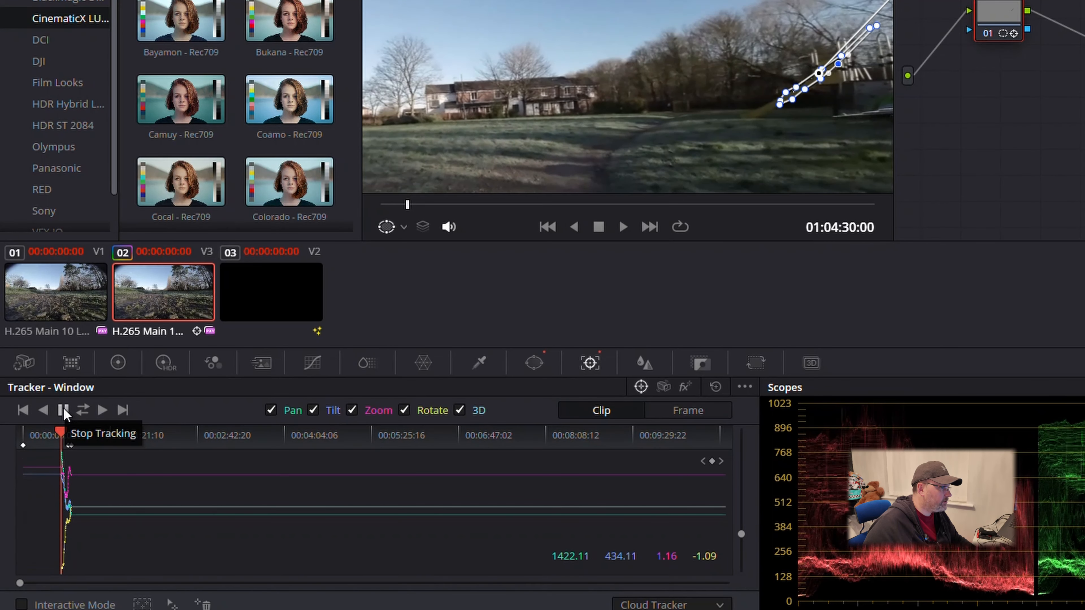
left_click(64, 412)
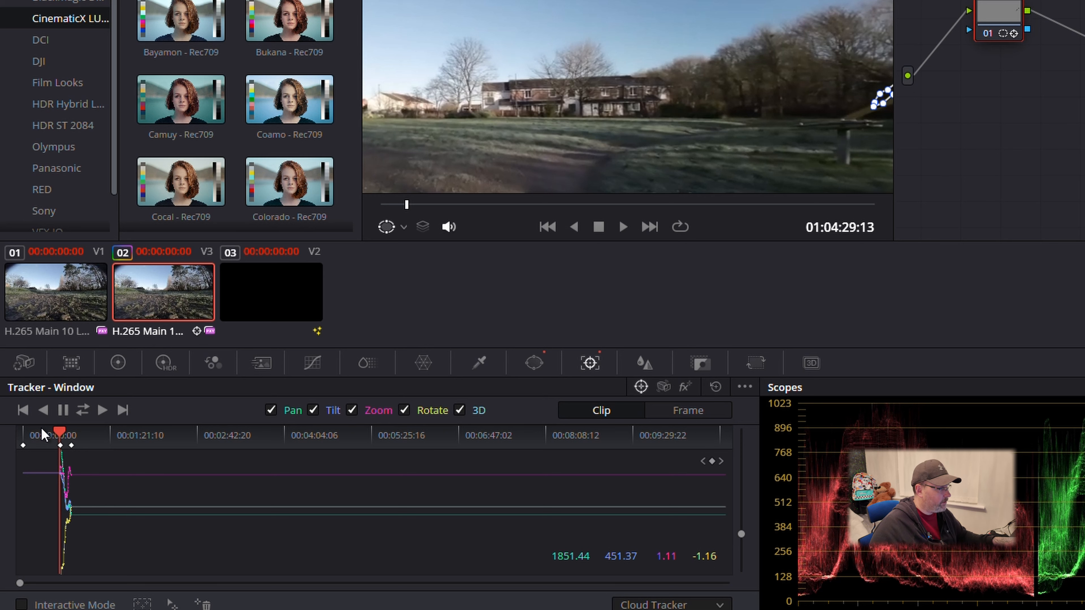
left_click(624, 227)
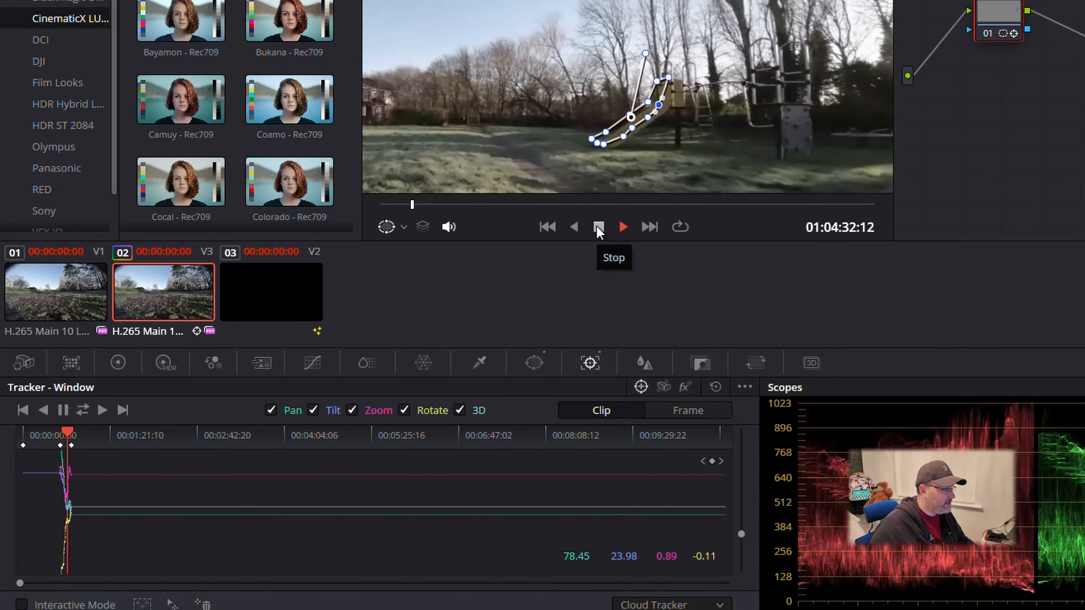
left_click(598, 228)
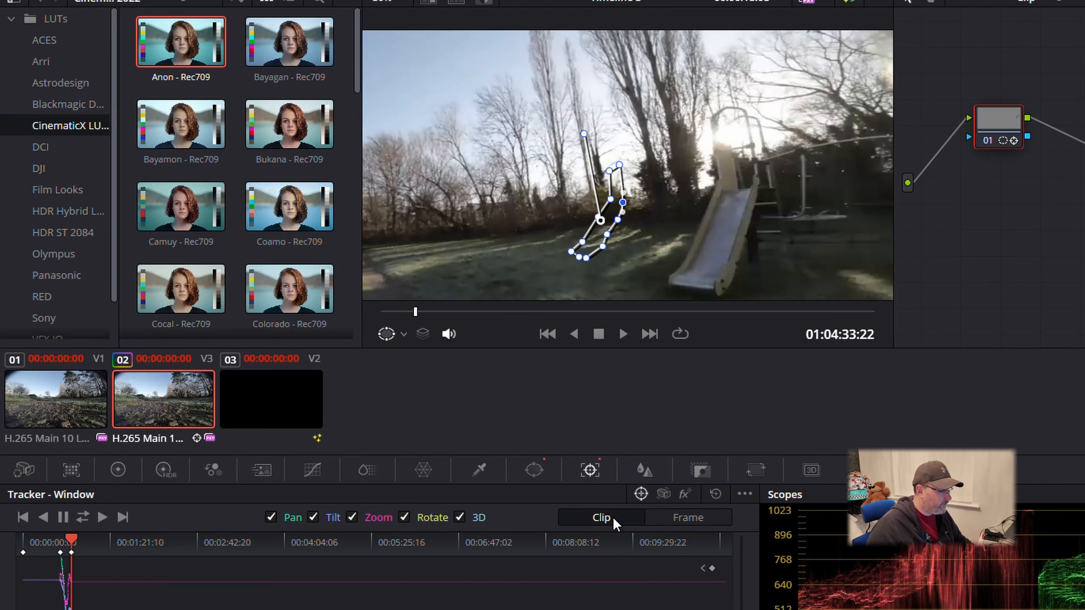
Set the tracker to Frame mode and move the whole window over the slide at 01:04:33:22.
left_click(671, 519)
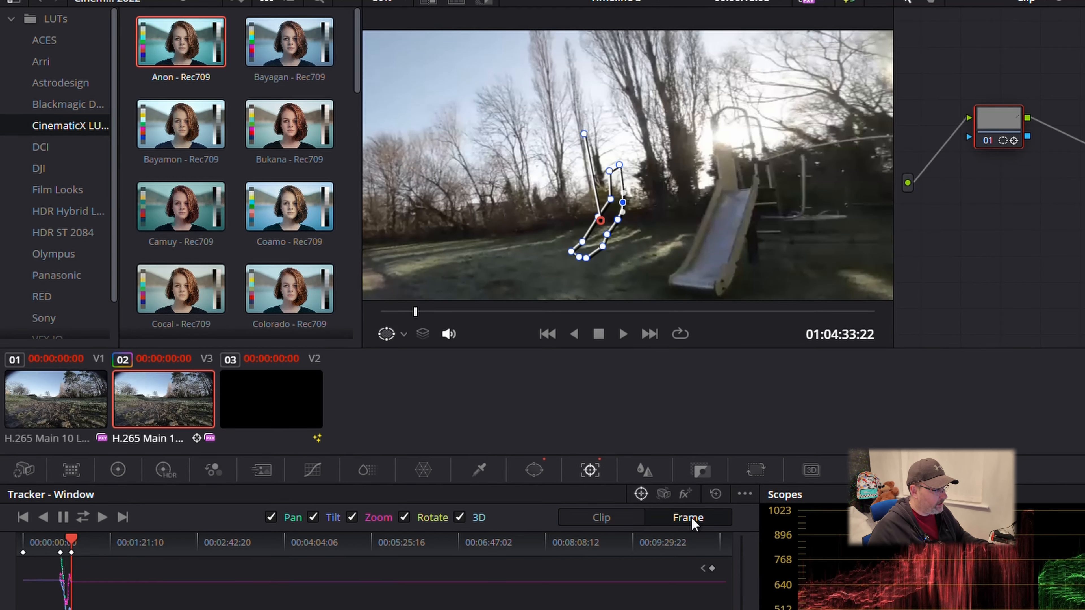
left_click(622, 520)
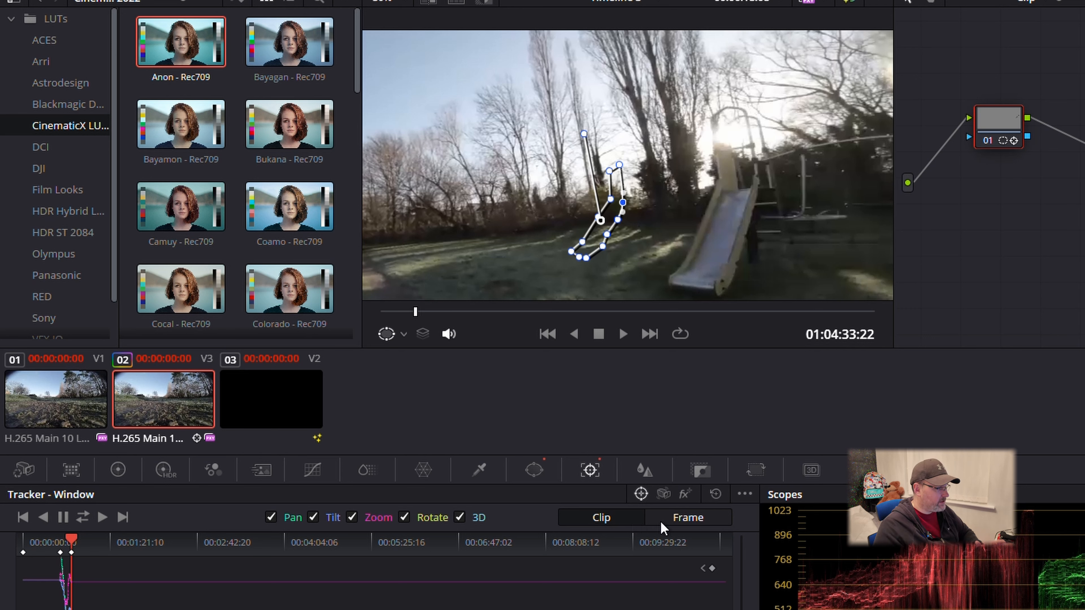
left_click(678, 520)
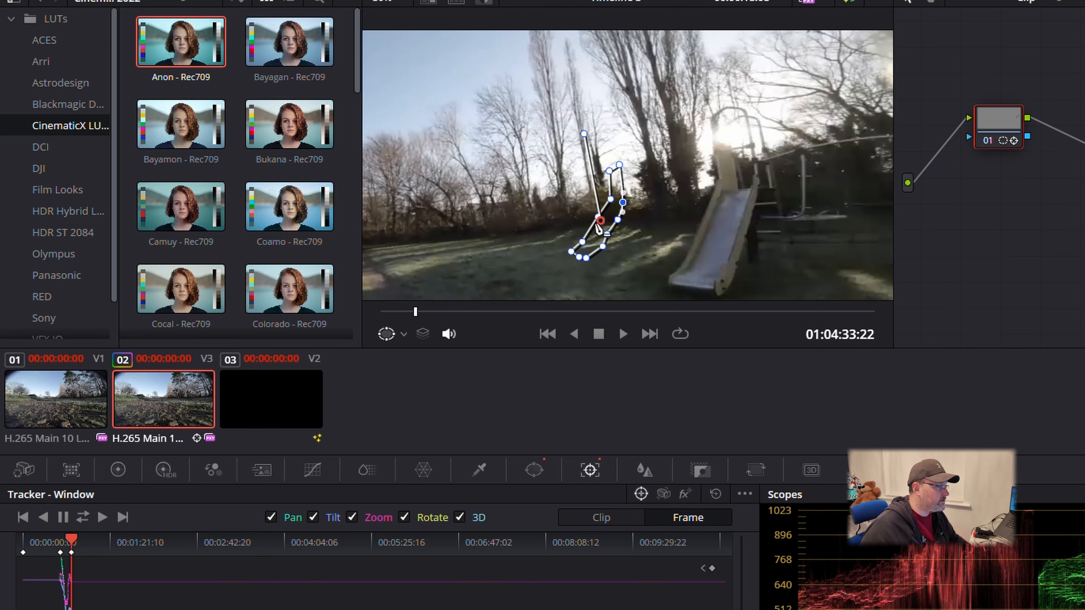
left_click_drag(599, 230, 698, 236)
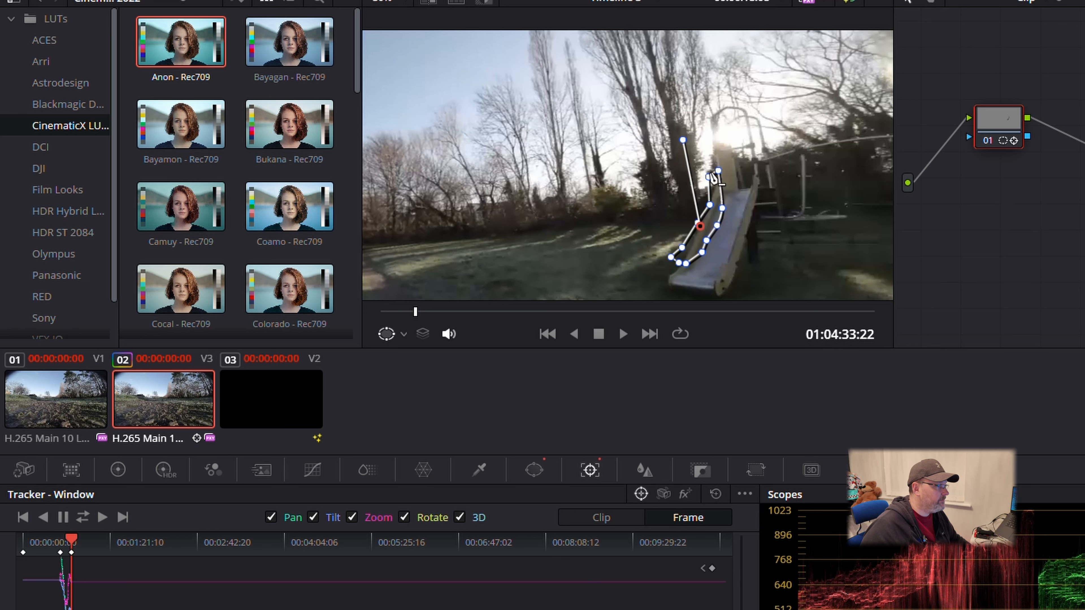
Reshape the window's points around the top, base and right side of the slide at 01:04:33:22.
left_click_drag(709, 183, 758, 186)
mouse_move(682, 248)
left_mouse_down()
mouse_move(703, 250)
mouse_move(681, 264)
left_mouse_up()
scroll(637, 192, "down", 1)
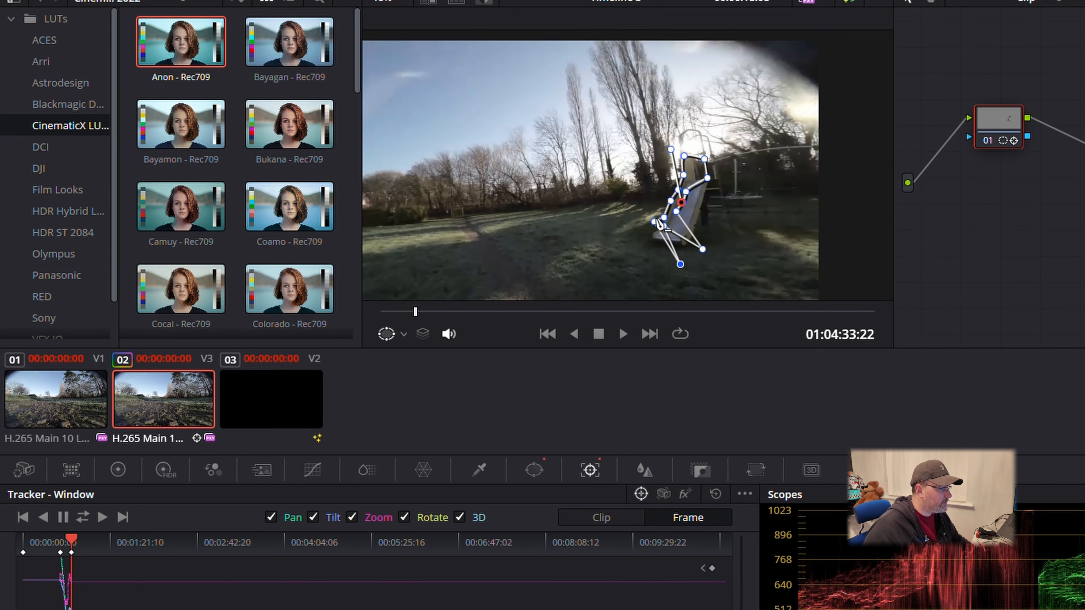
left_click_drag(654, 223, 704, 260)
left_click_drag(682, 212, 712, 218)
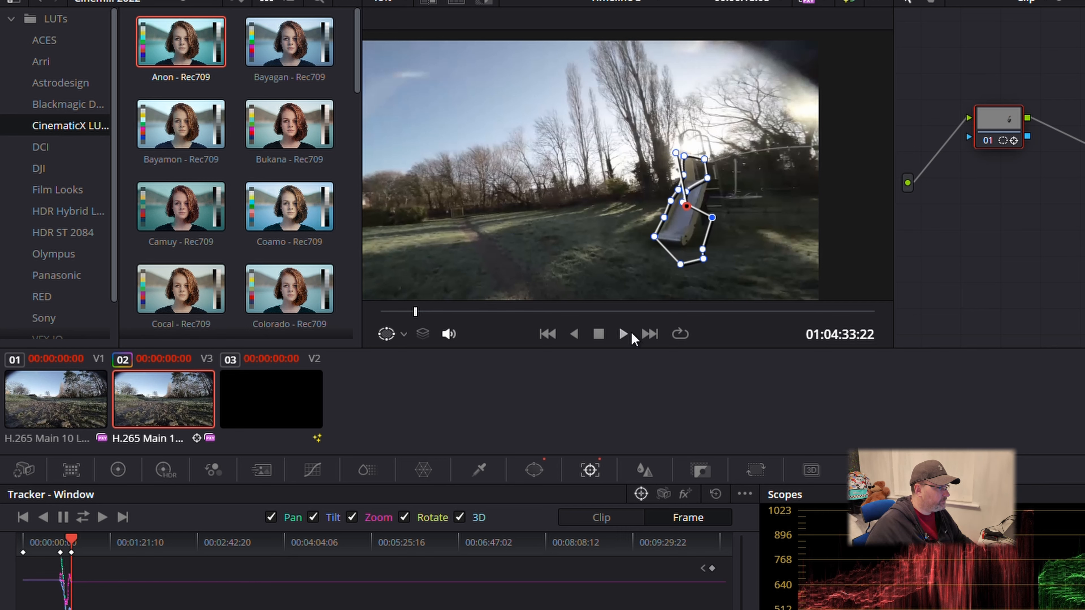
Check the window in playback and pull its right-hand points outward past the slide at 01:04:33:03.
left_click(598, 334)
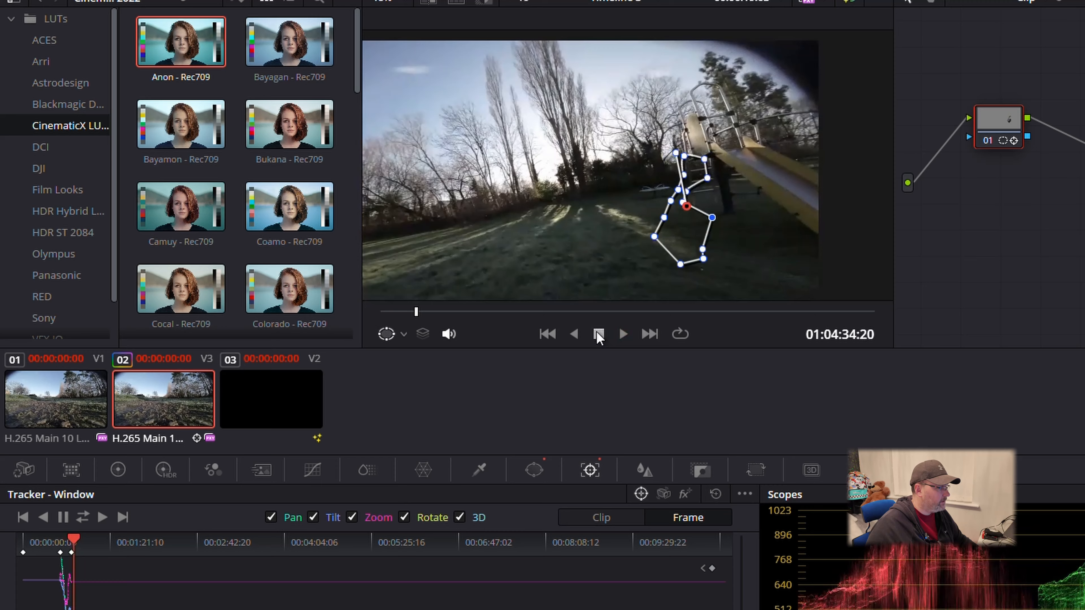
left_click(574, 335)
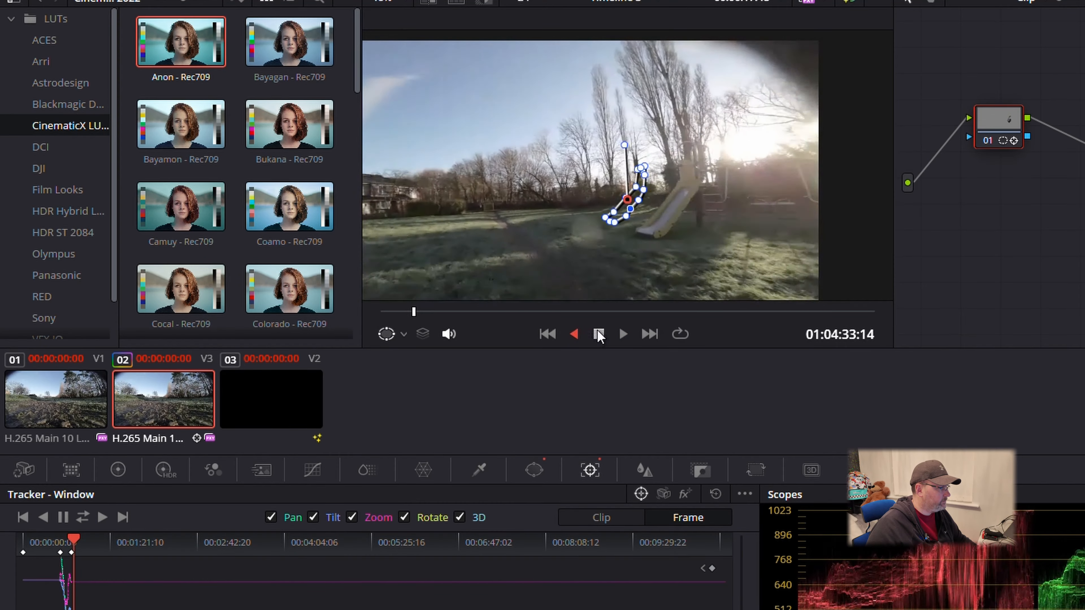
left_click(574, 336)
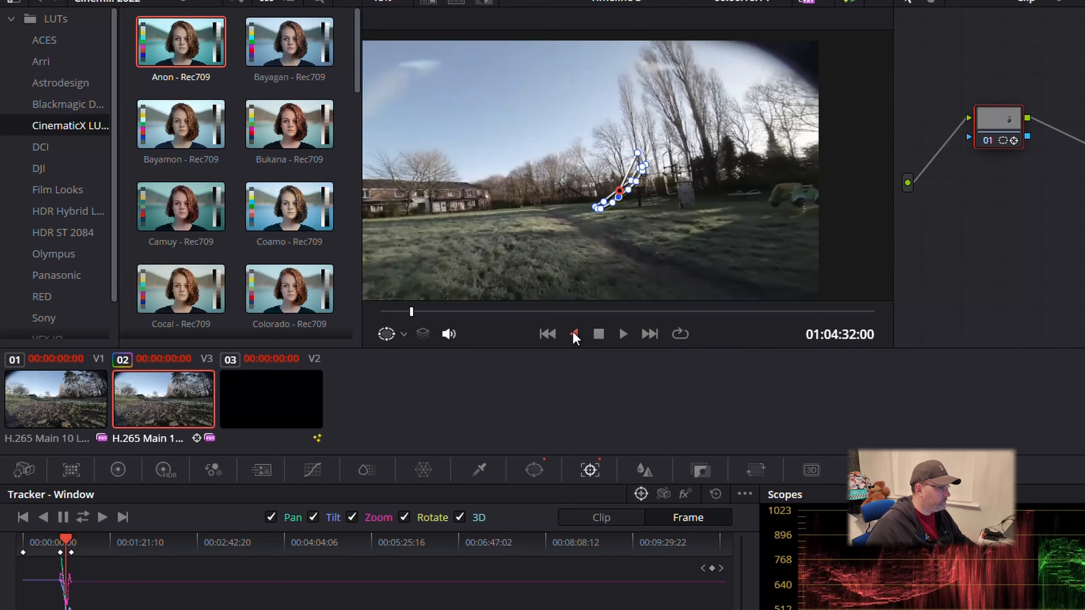
left_click(599, 335)
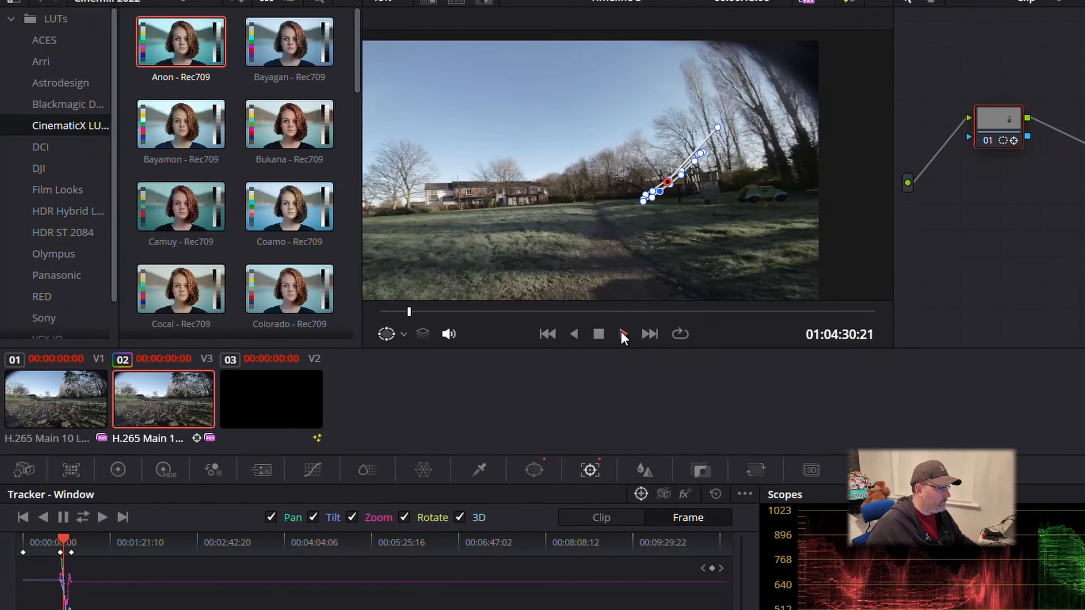
left_click(598, 335)
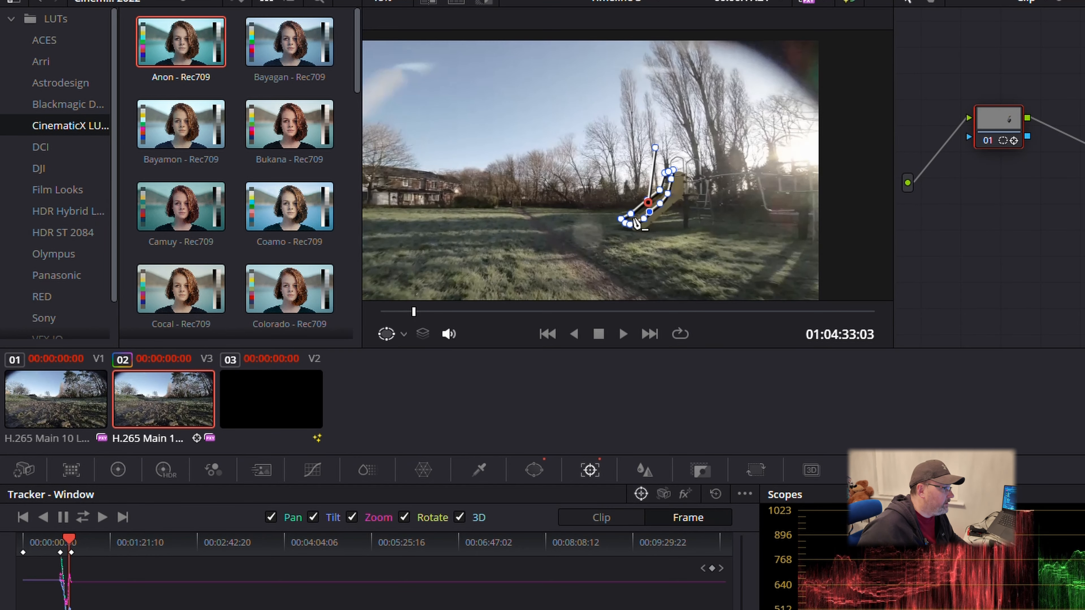
scroll(630, 224, "down", 2)
left_click_drag(629, 214, 732, 228)
left_click_drag(655, 196, 818, 207)
left_click_drag(660, 189, 847, 123)
left_click_drag(646, 204, 741, 178)
Go to a slightly later frame and spread the window's right and upper points outward beyond the slide.
left_click_drag(413, 312, 416, 313)
left_click_drag(690, 245, 765, 241)
left_click_drag(701, 213, 815, 179)
left_click_drag(707, 188, 827, 166)
left_click_drag(710, 171, 793, 73)
left_click_drag(709, 148, 684, 81)
Extend the window's lower and upper points farther out on the following frame, and play the clip from the start.
mouse_move(417, 312)
left_mouse_down()
mouse_move(399, 312)
mouse_move(417, 312)
left_mouse_up()
scroll(598, 188, "down", 1)
left_click_drag(726, 230, 718, 299)
left_click_drag(743, 228, 784, 213)
left_click_drag(743, 117, 775, 81)
left_click(548, 334)
left_click(623, 334)
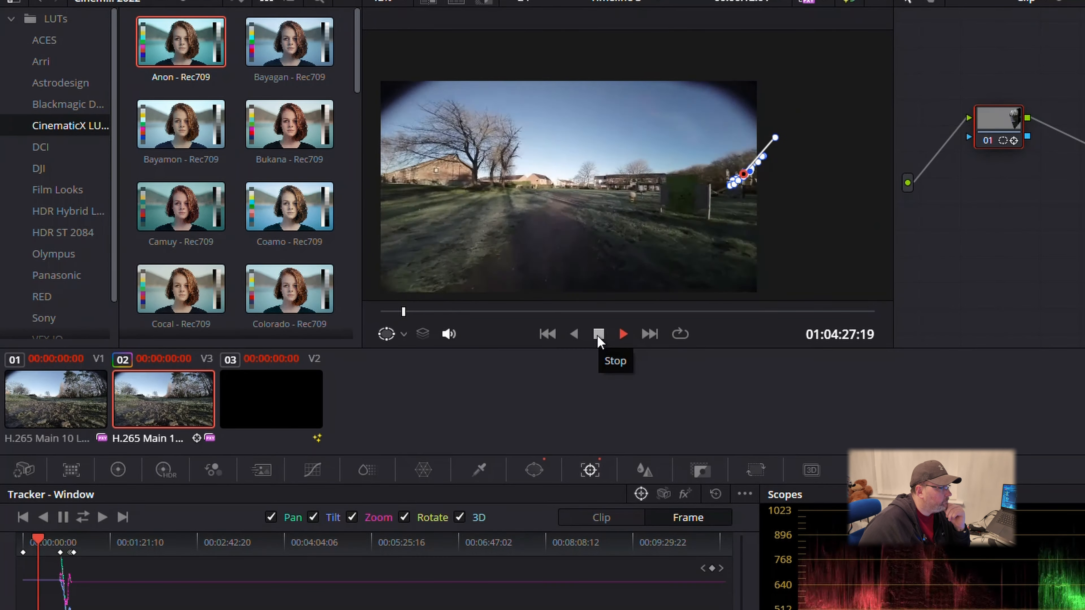
left_click(599, 334)
In Clip mode at 01:04:33:22, expand the window from the slide's left edge to beyond the picture's right edge.
left_click(694, 517)
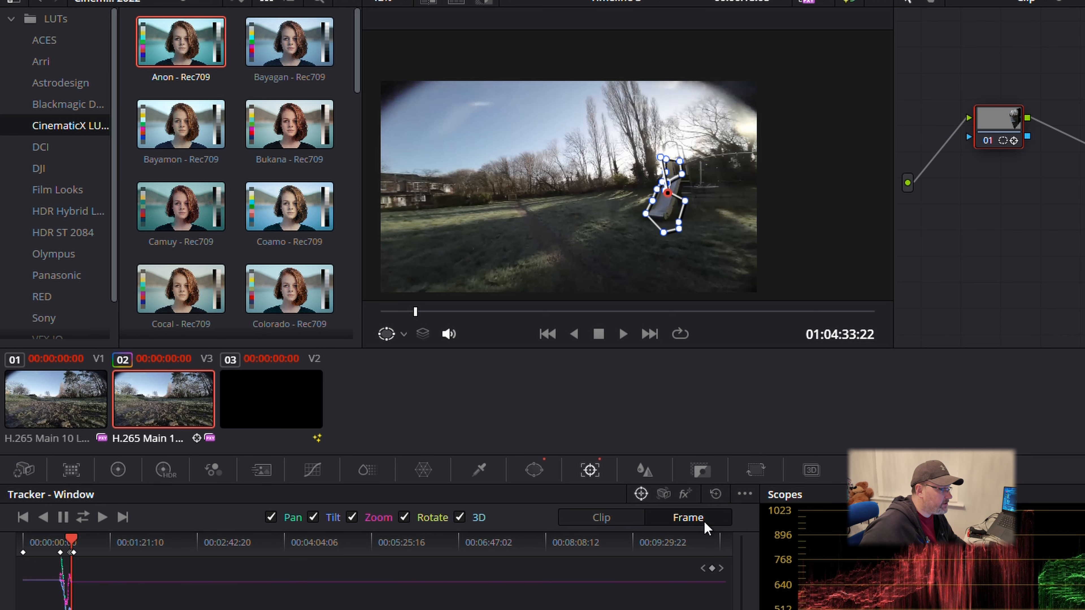
left_click(601, 518)
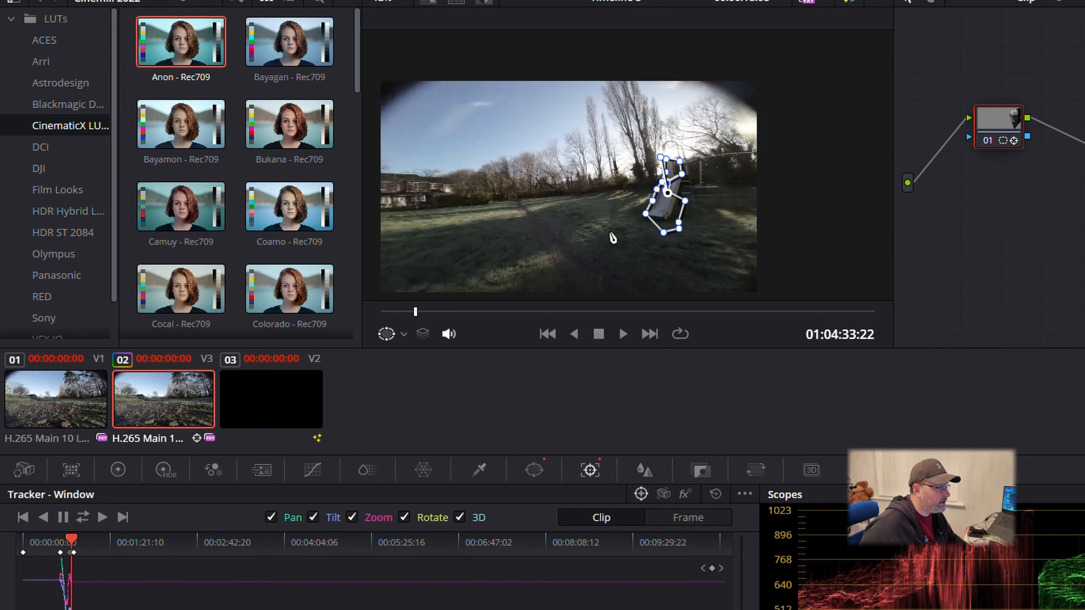
left_click_drag(680, 230, 828, 262)
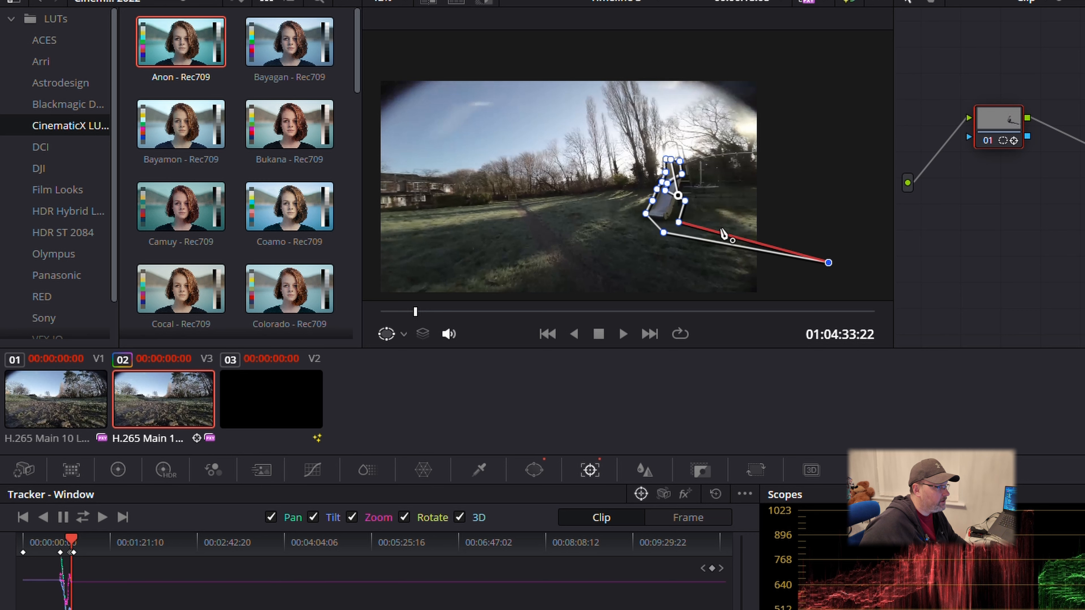
left_click_drag(679, 223, 794, 200)
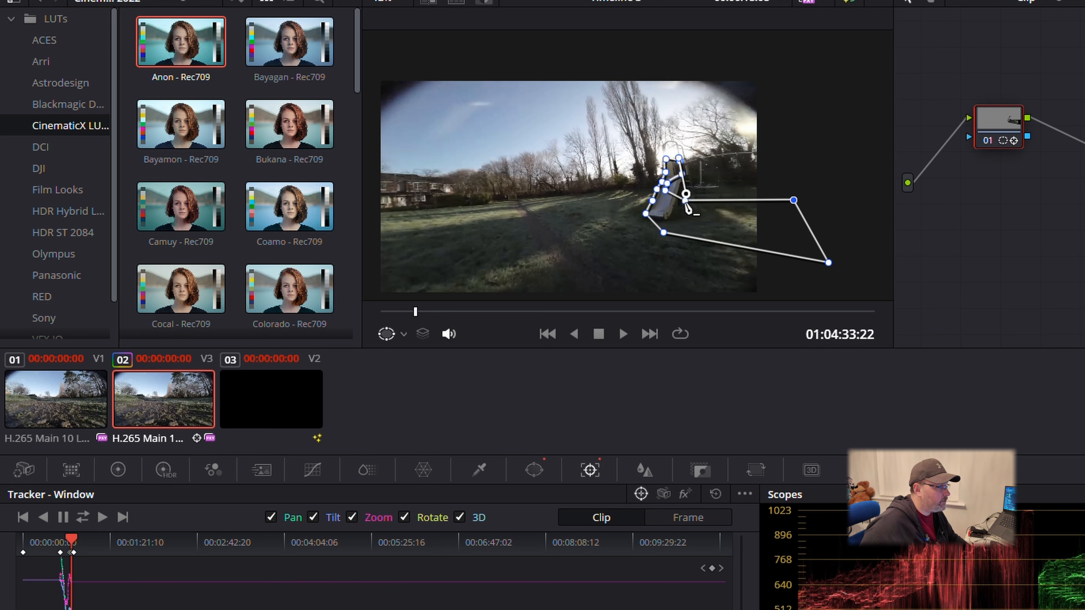
left_click_drag(685, 201, 801, 154)
left_click_drag(665, 191, 813, 119)
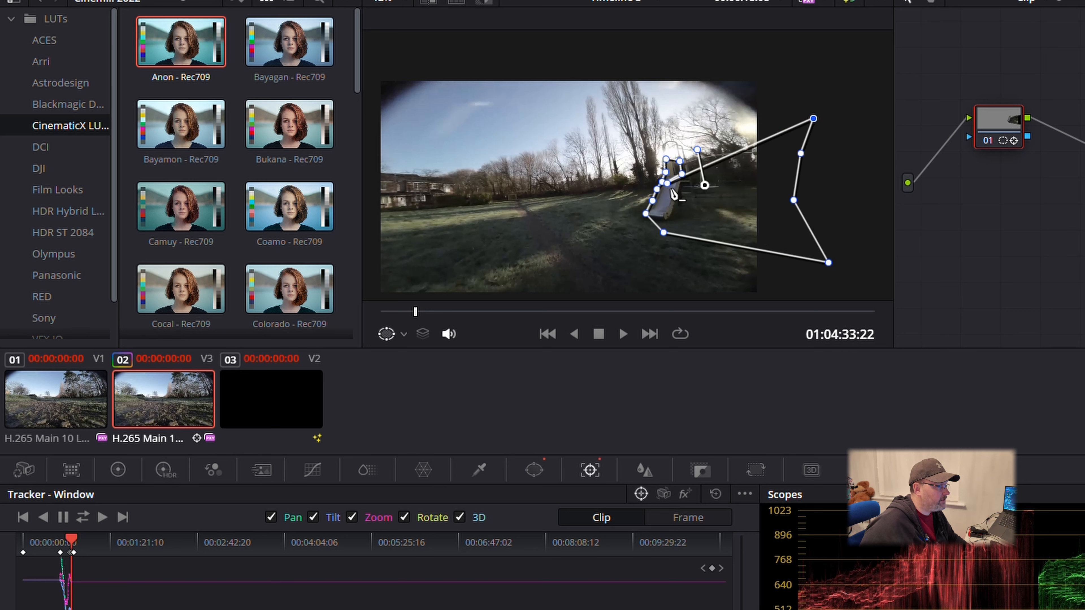
left_click_drag(669, 185, 734, 79)
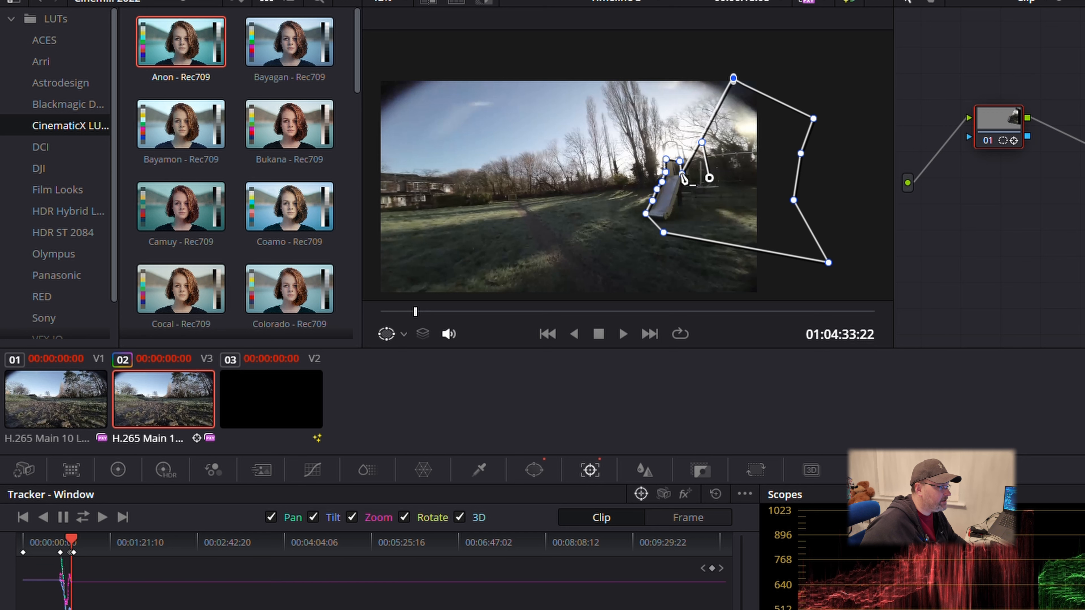
left_click_drag(683, 175, 696, 103)
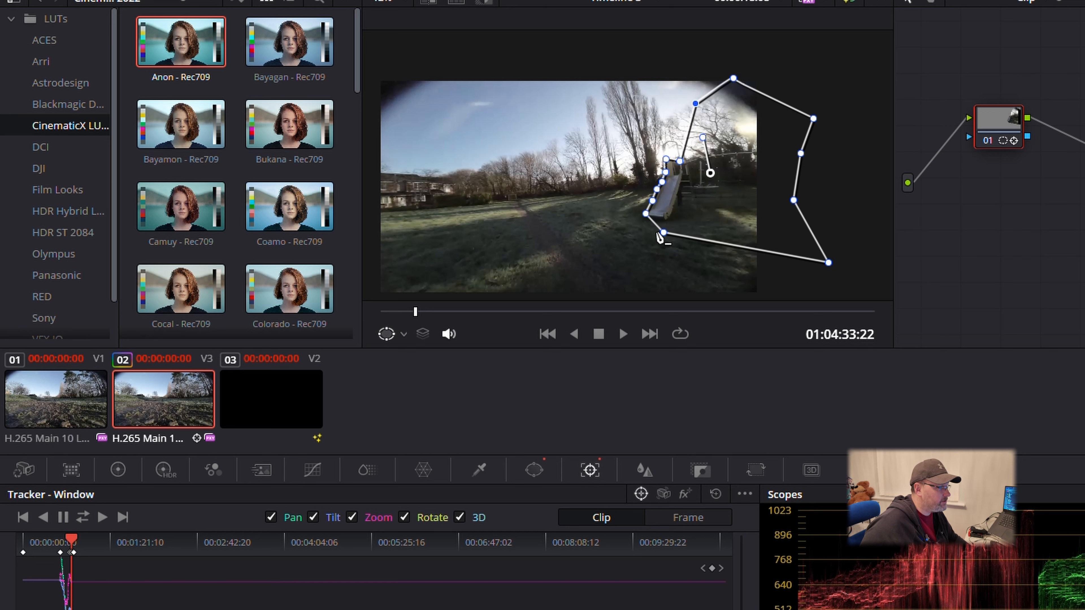
left_click_drag(662, 235, 707, 299)
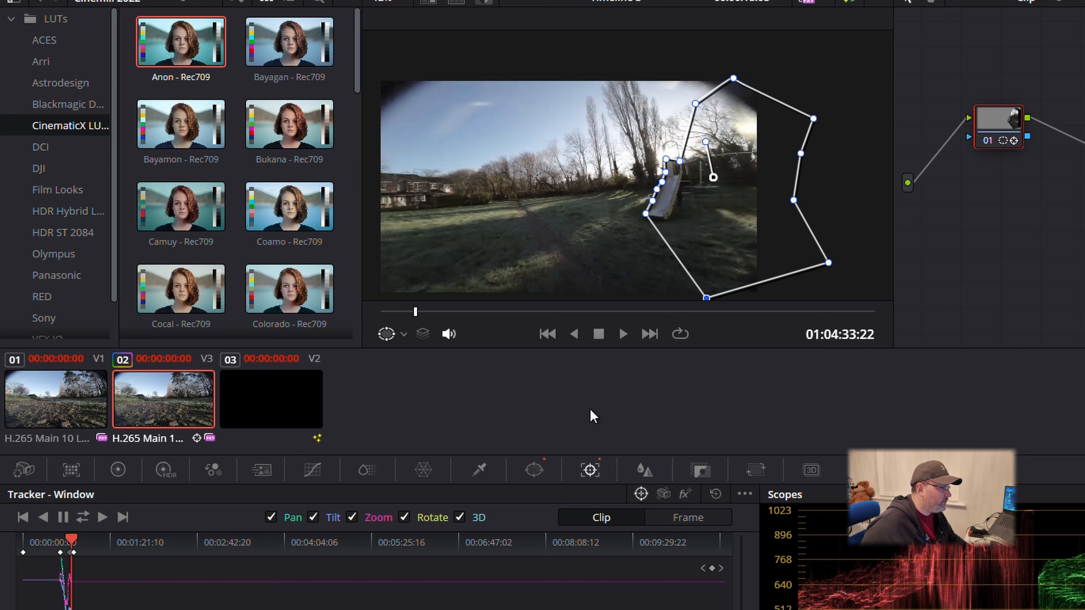
Play back to 01:04:30:19 and pull the window's right-hand points outward past the picture edge.
left_click(574, 333)
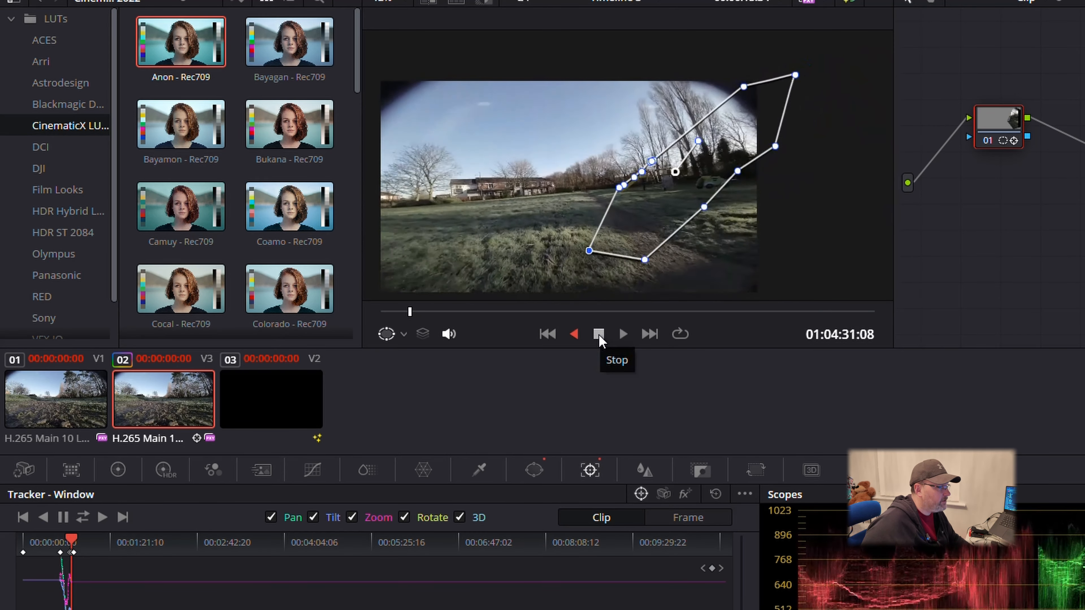
left_click(599, 335)
left_click_drag(689, 222, 806, 319)
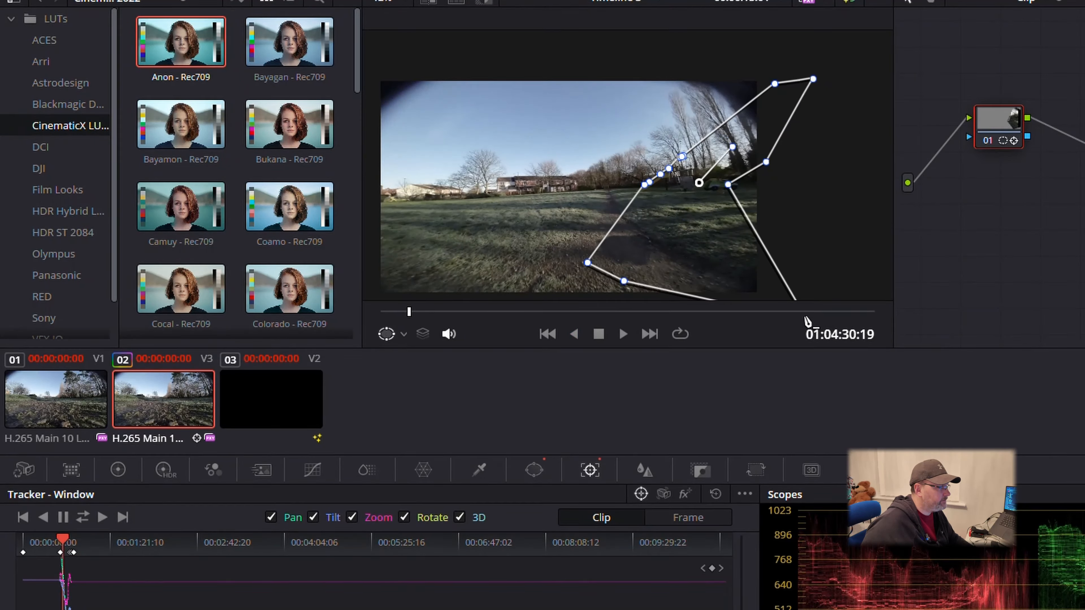
left_click_drag(728, 184, 776, 192)
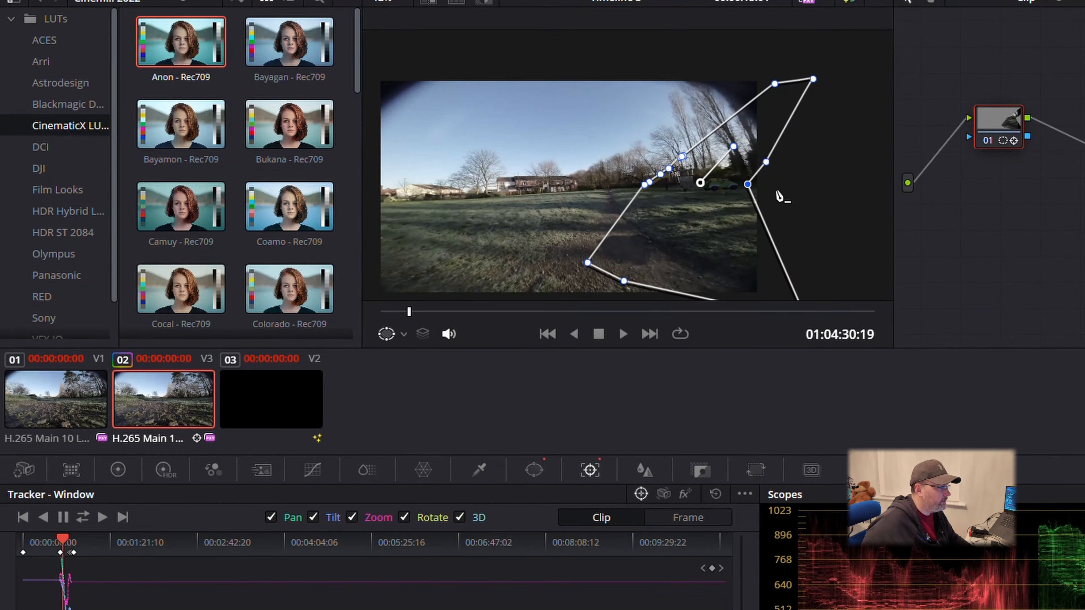
Check the window in playback, and in Frame mode at 01:04:33:18 shift it right onto the slide's left edge.
left_click(623, 335)
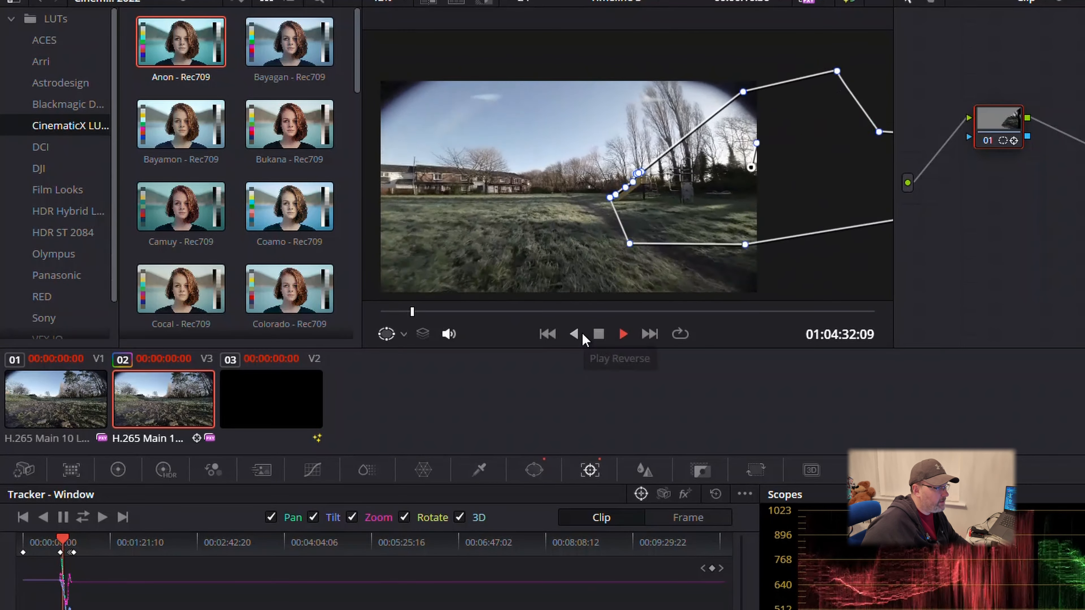
left_click(584, 336)
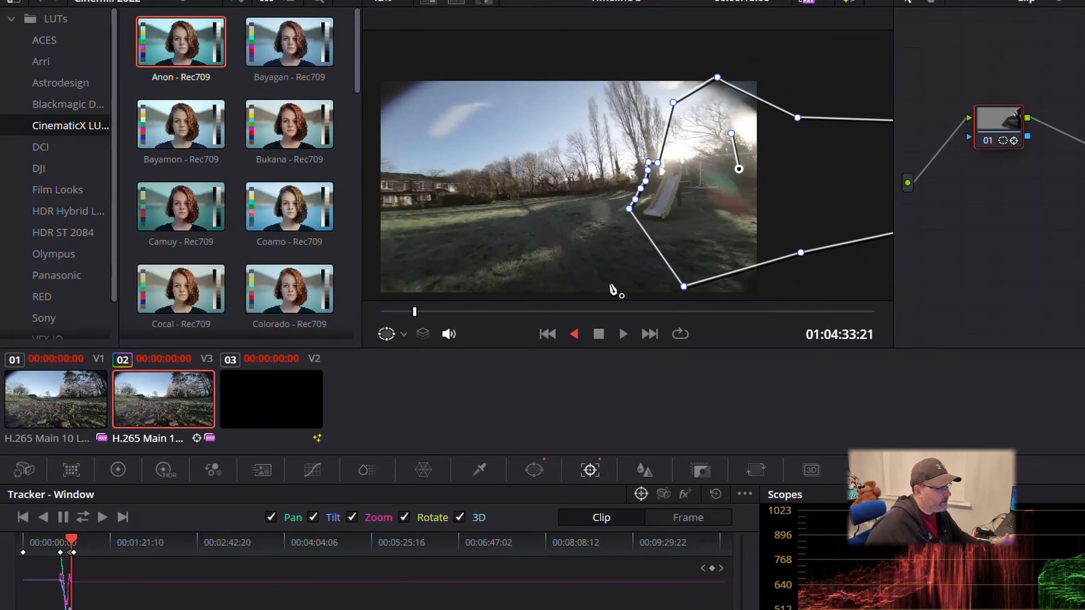
key("space")
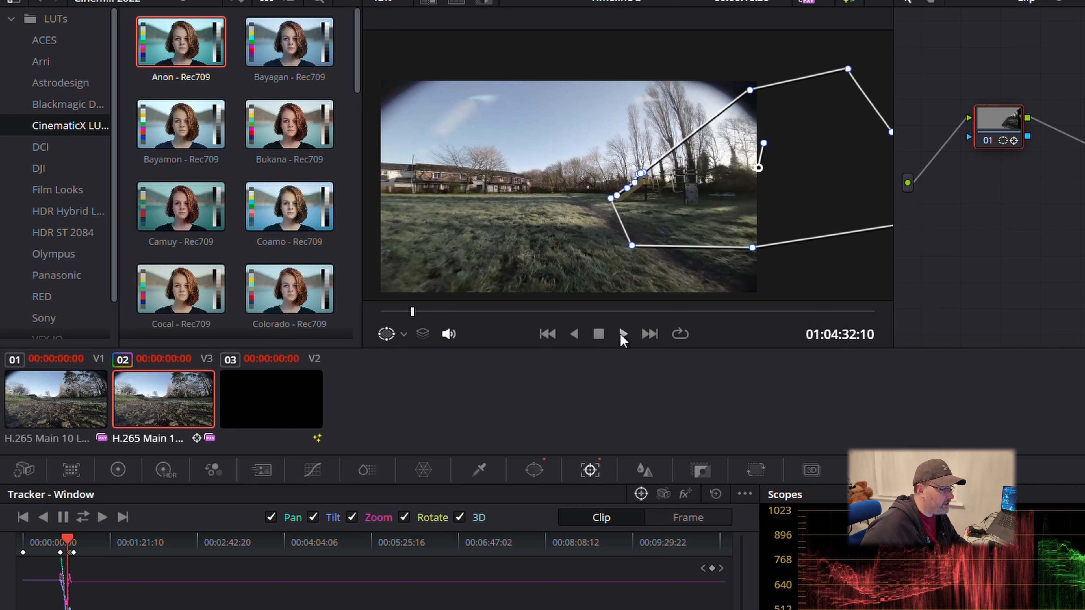
left_click(599, 335)
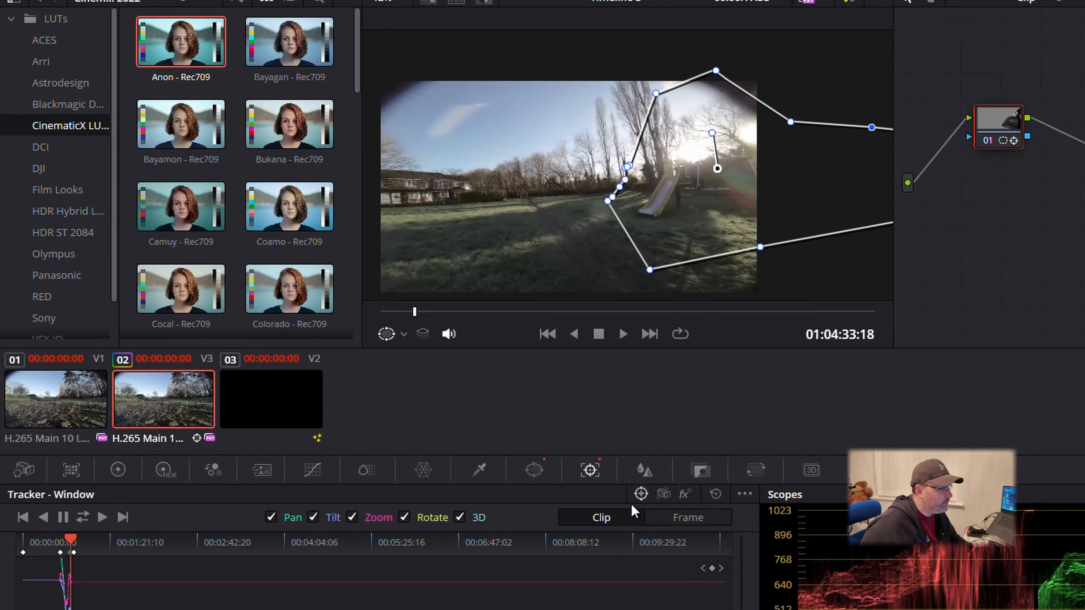
left_click(672, 524)
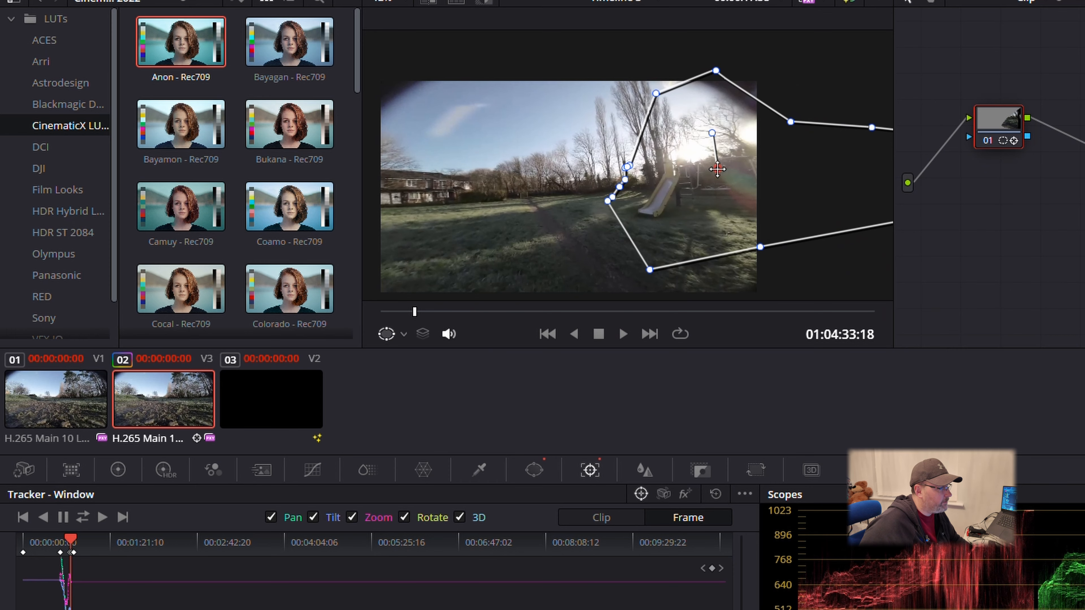
left_click_drag(718, 169, 749, 174)
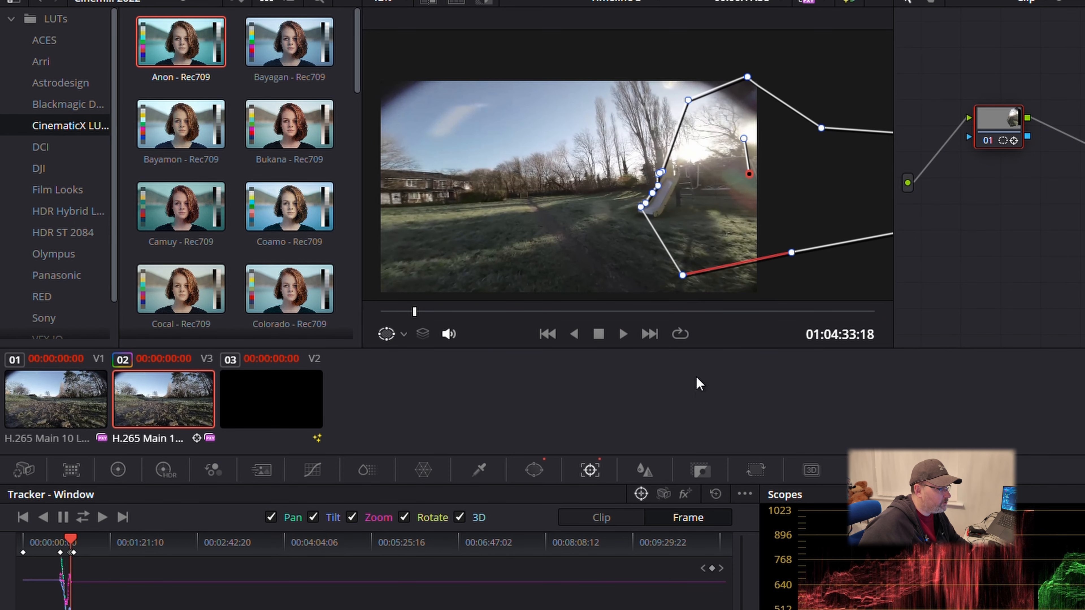
left_click(599, 333)
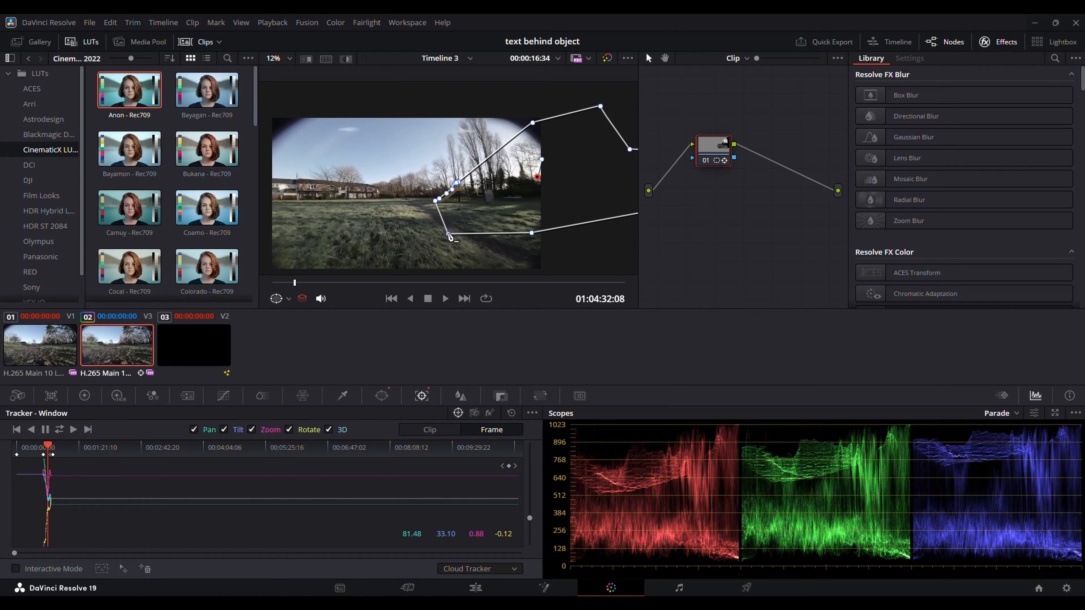
Adjust the window's lower-left point at 01:04:32:08 and check the tracking in playback up to 01:04:34:05.
left_click_drag(450, 236, 450, 238)
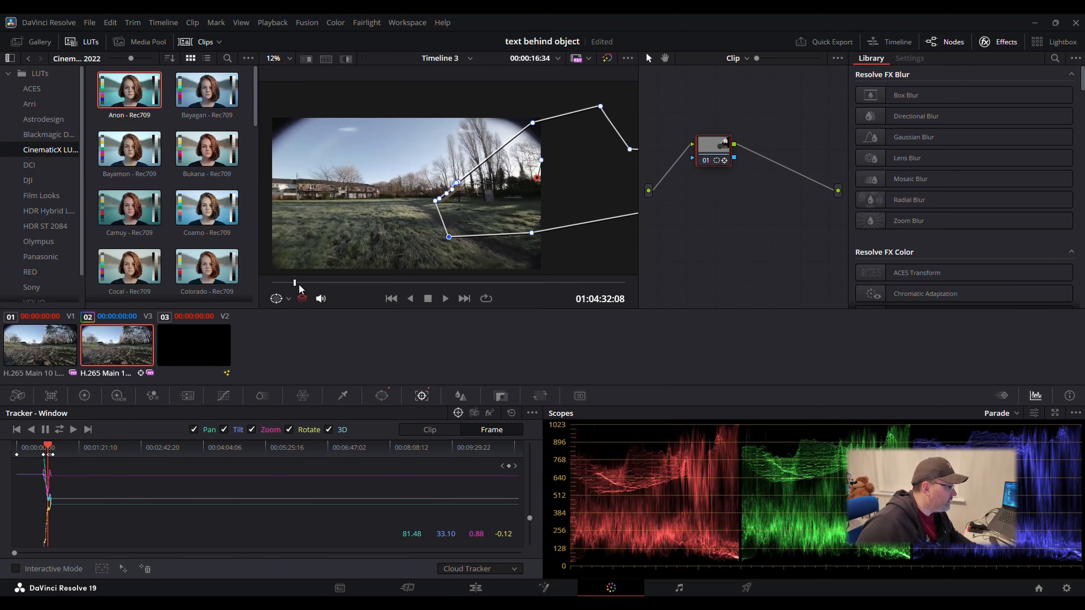
left_click(411, 299)
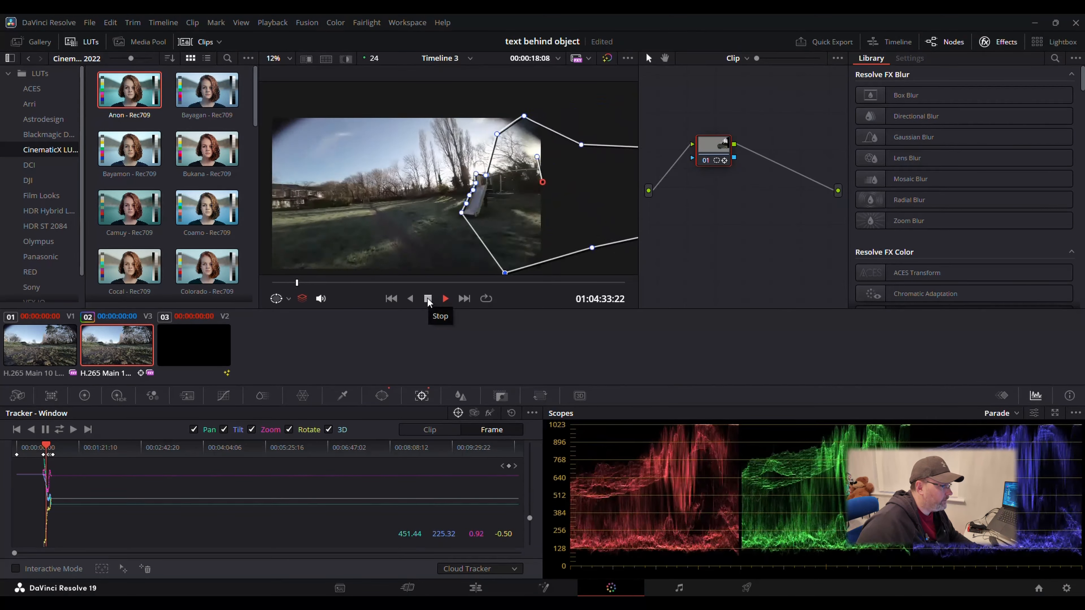
left_click(428, 299)
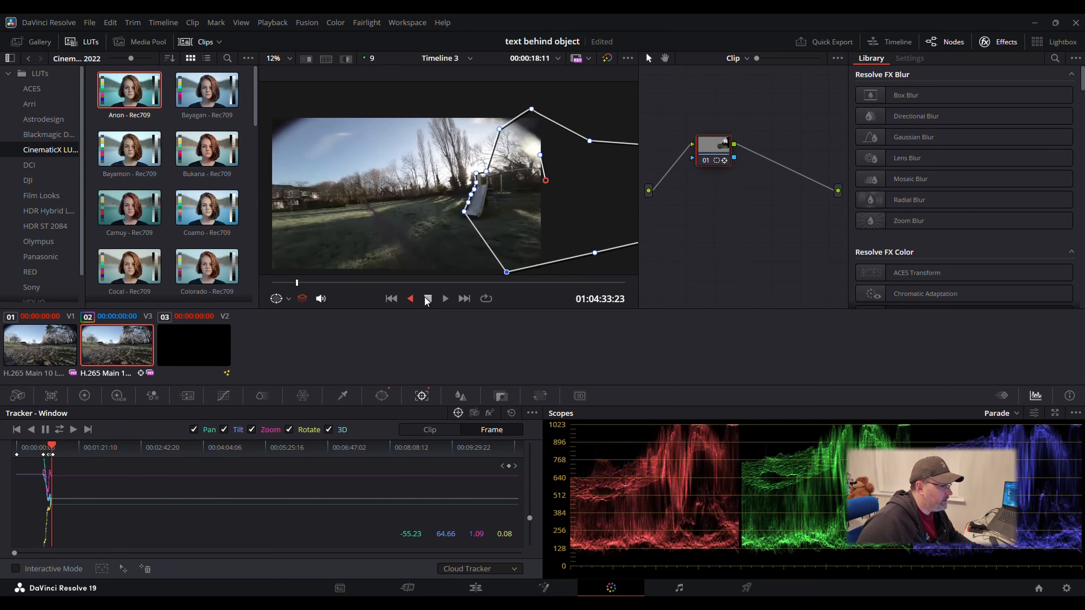
left_click(428, 300)
left_click(445, 299)
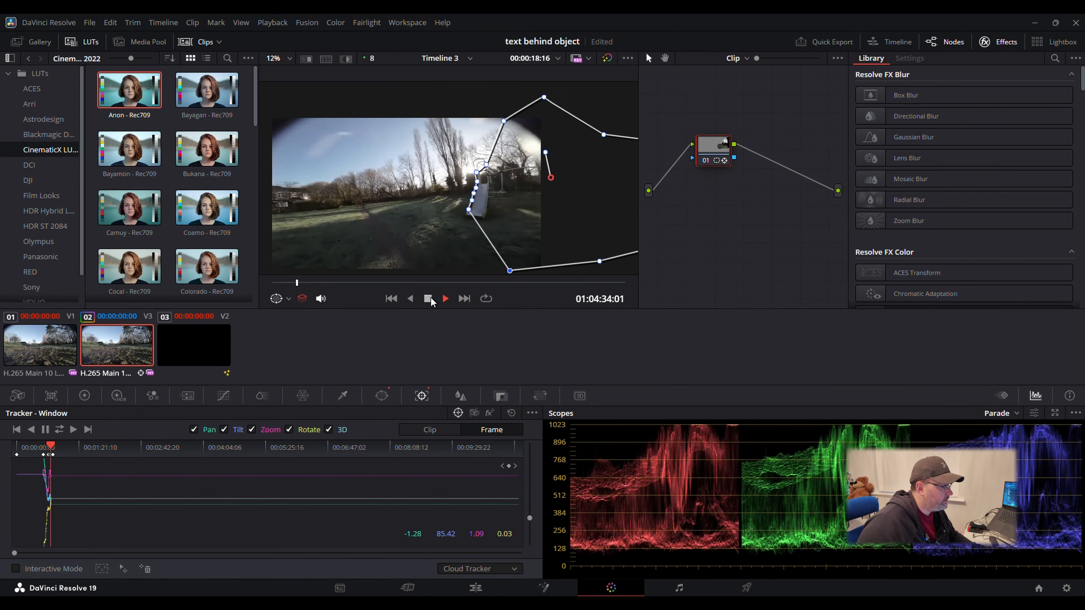
left_click(427, 299)
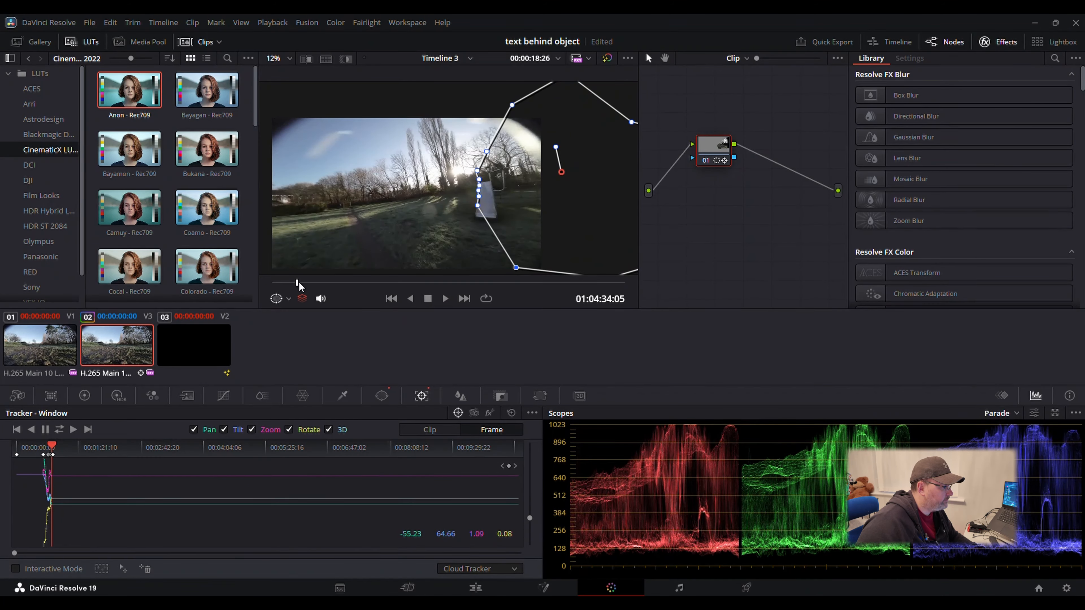
Play the clip back and forth between 01:04:32:17 and 01:04:34:05 to examine how the window follows the slide.
left_click_drag(299, 282, 296, 284)
left_click(446, 299)
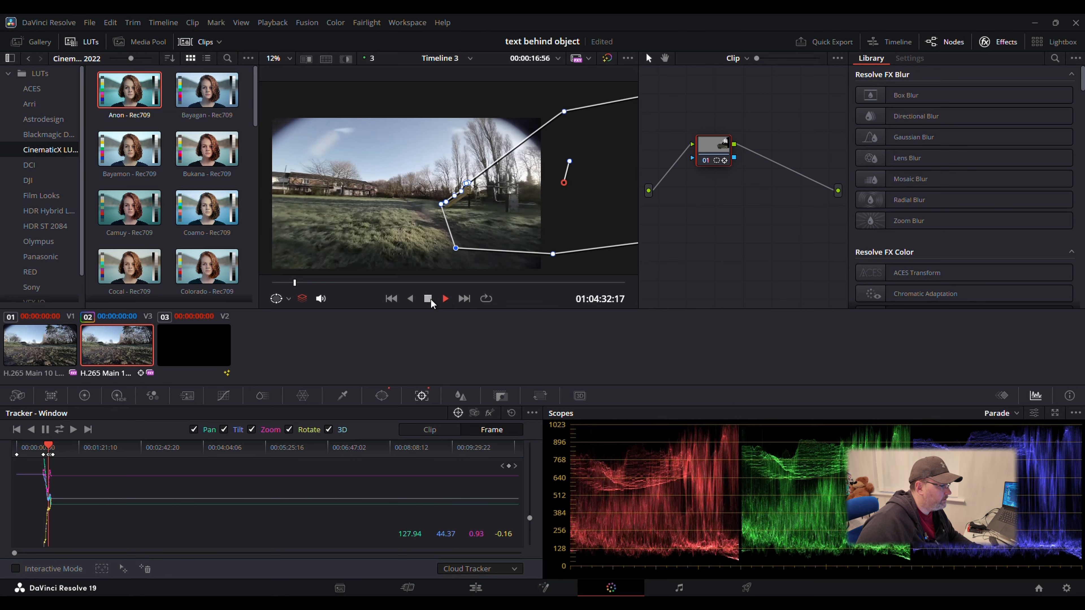
left_click(429, 299)
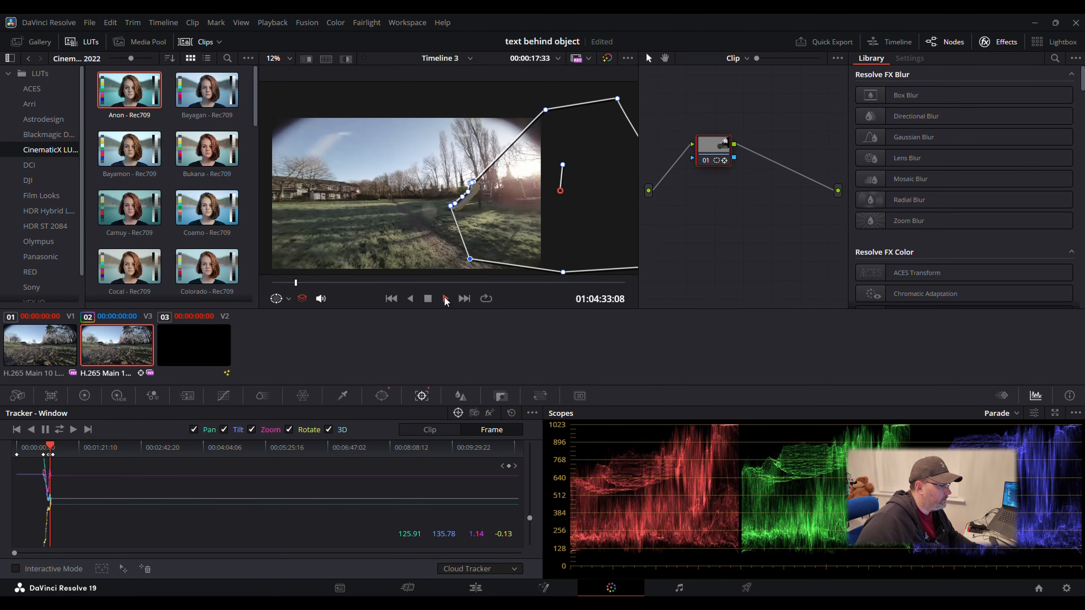
left_click(428, 299)
left_click(410, 300)
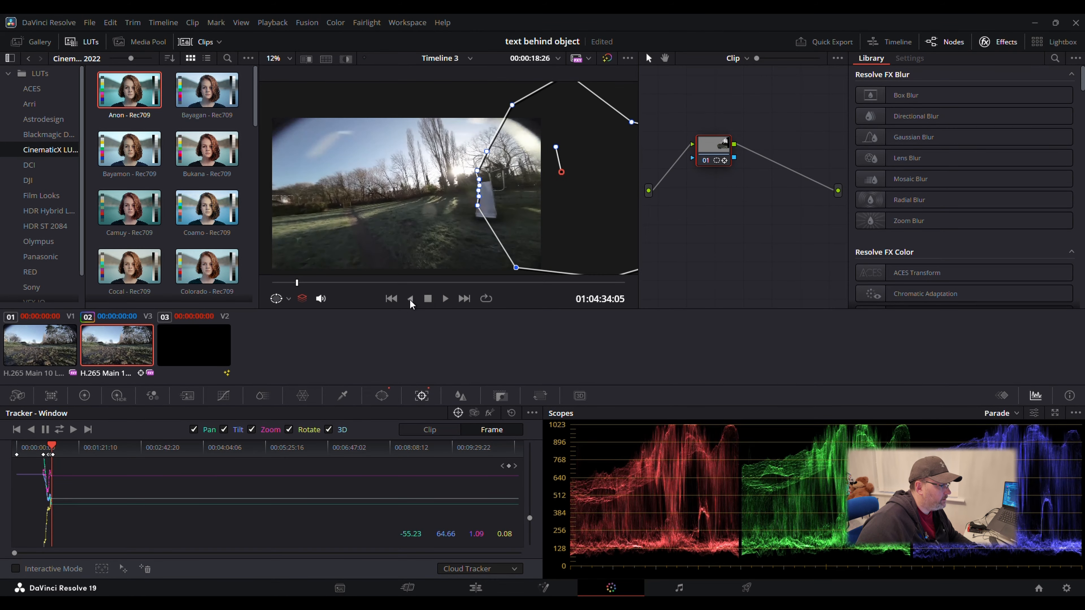
left_click(428, 299)
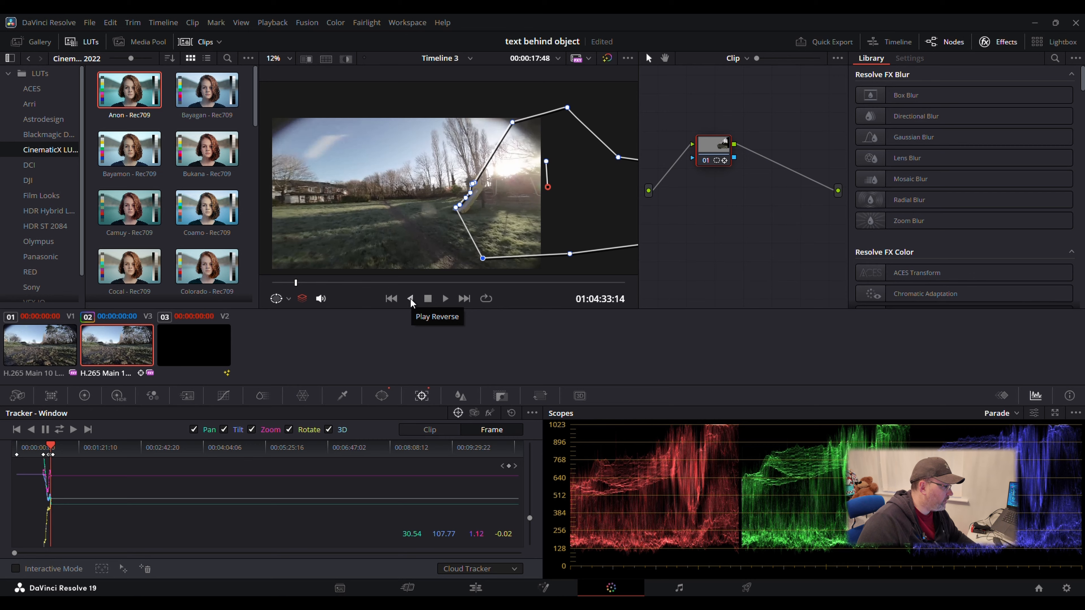
left_click(428, 300)
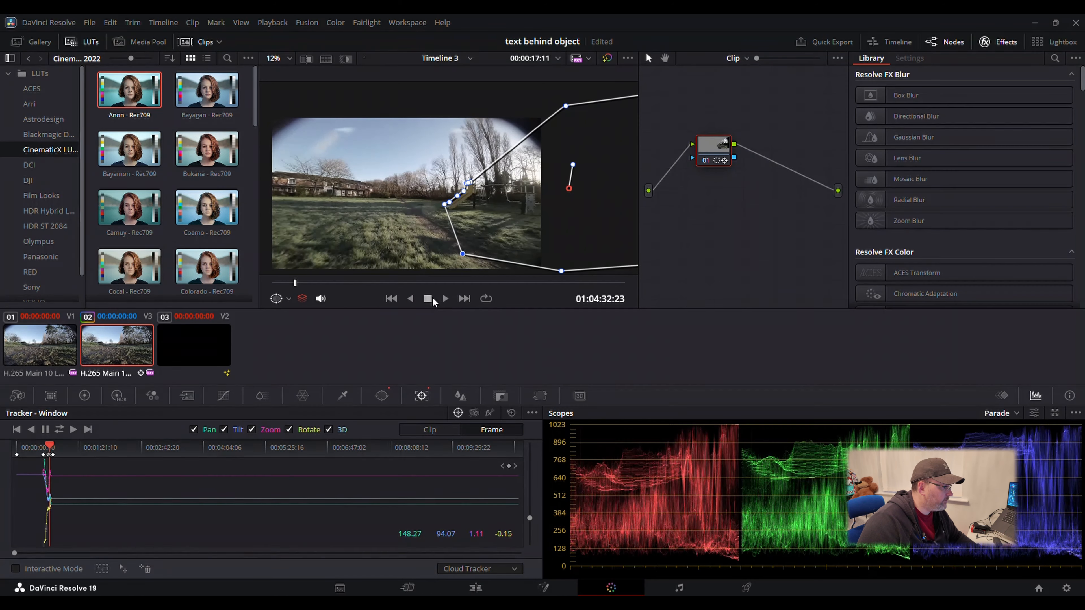
left_click(445, 299)
left_click(428, 299)
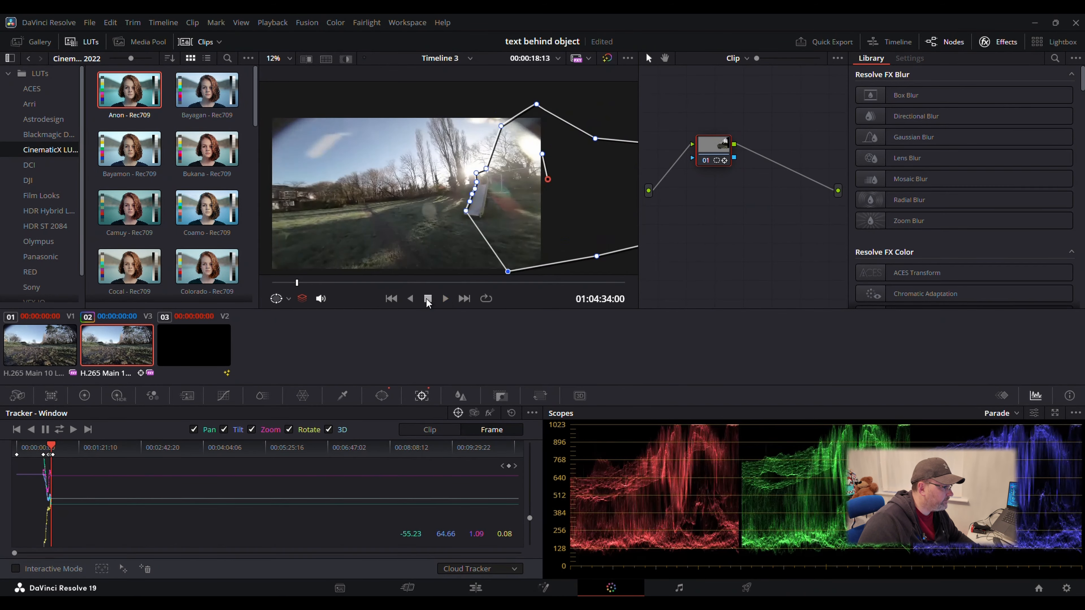
left_click(412, 298)
left_click(428, 299)
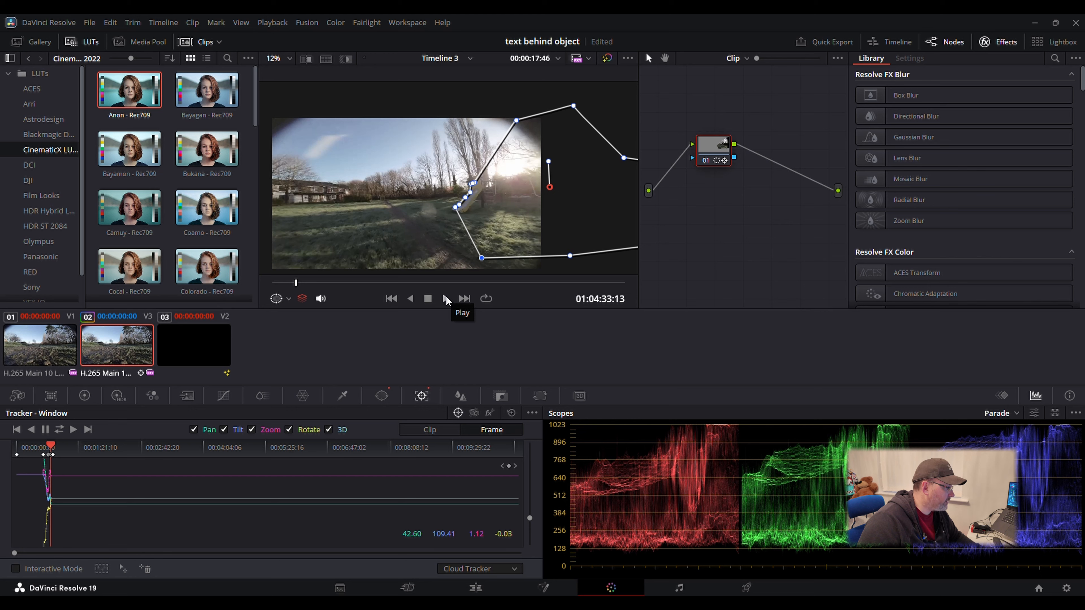
At 01:04:33:20, shift the whole window right onto the slide's left edge and play the clip through to check it.
left_click(411, 299)
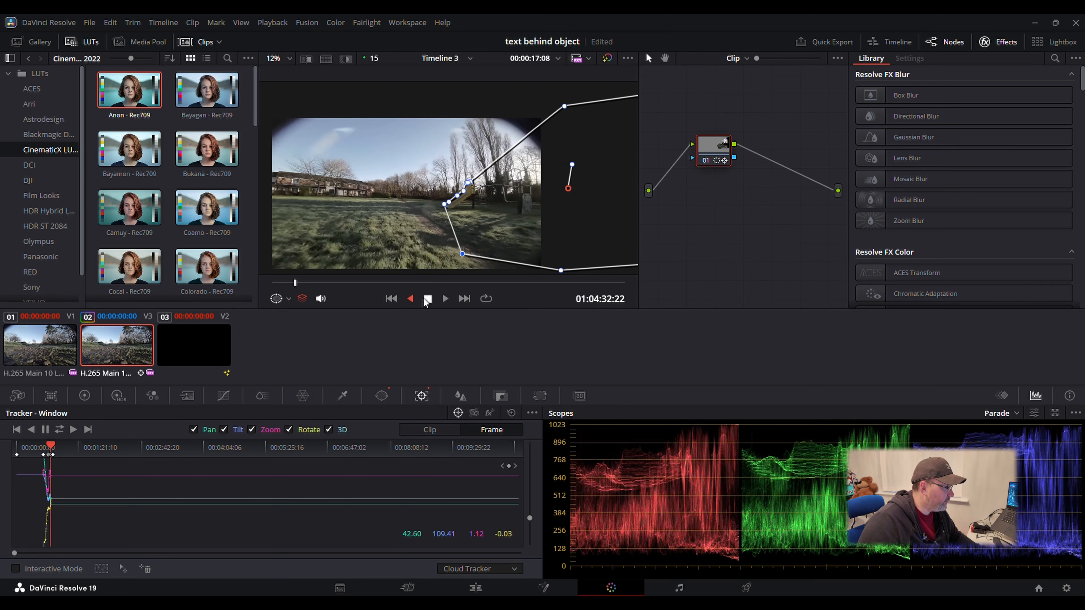
left_click(428, 299)
left_click(444, 299)
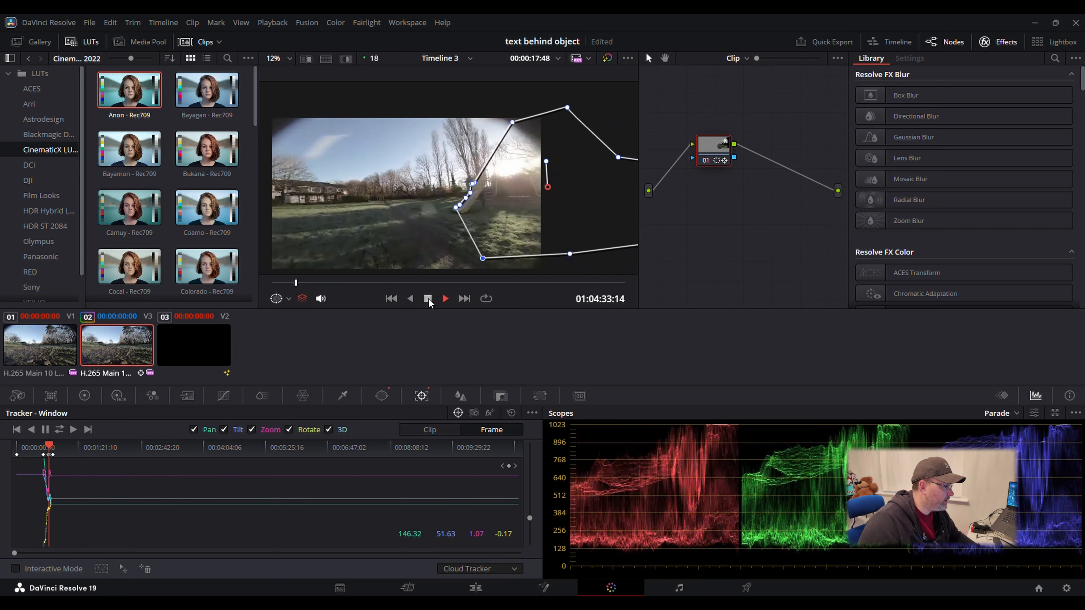
left_click(428, 299)
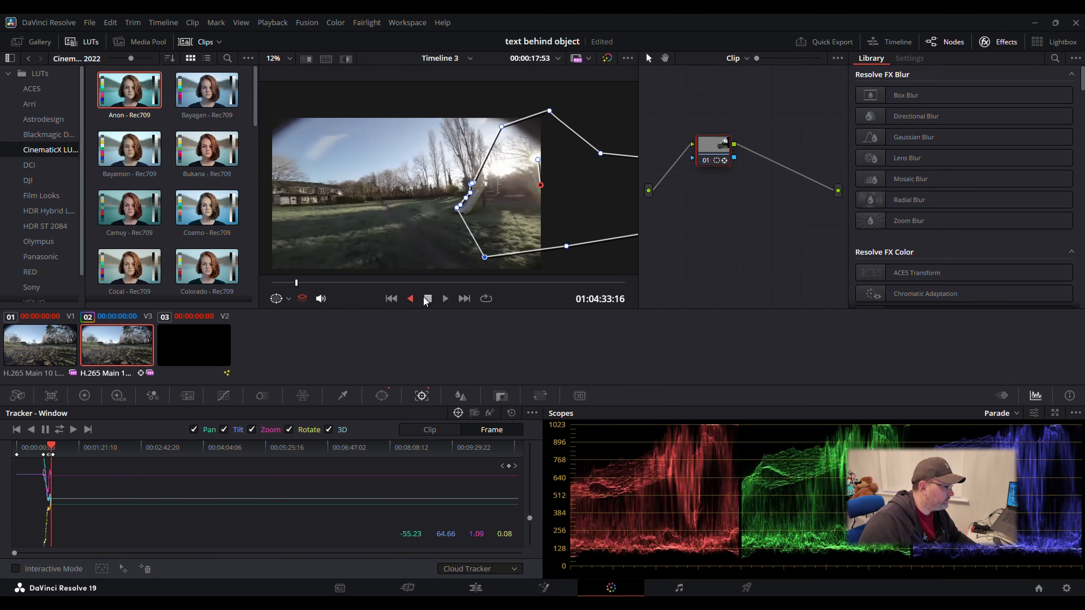
left_click(428, 299)
left_click(446, 299)
left_click(427, 299)
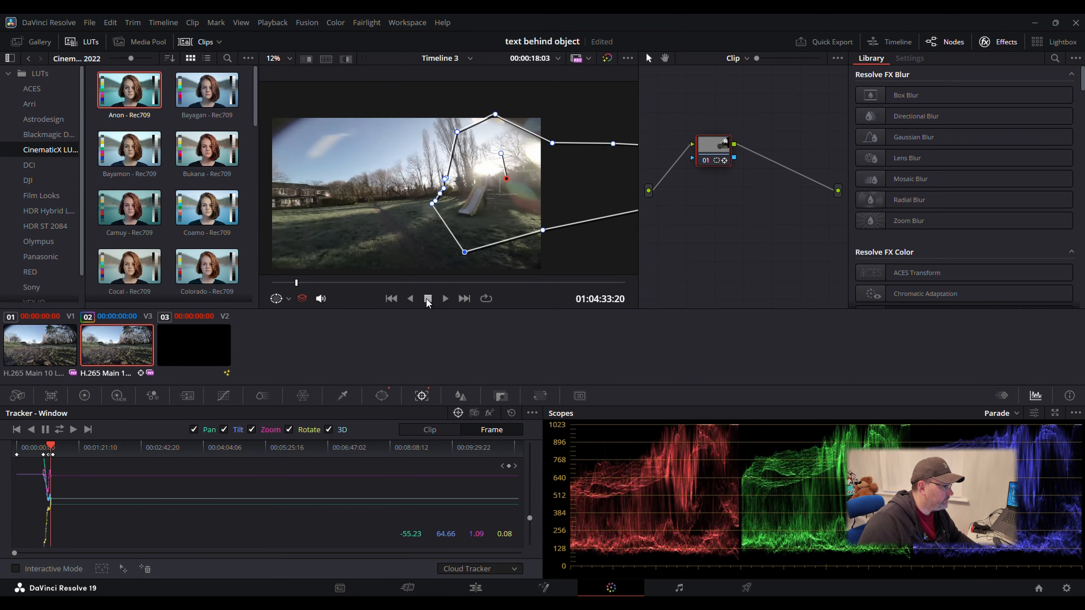
left_click_drag(506, 182, 533, 183)
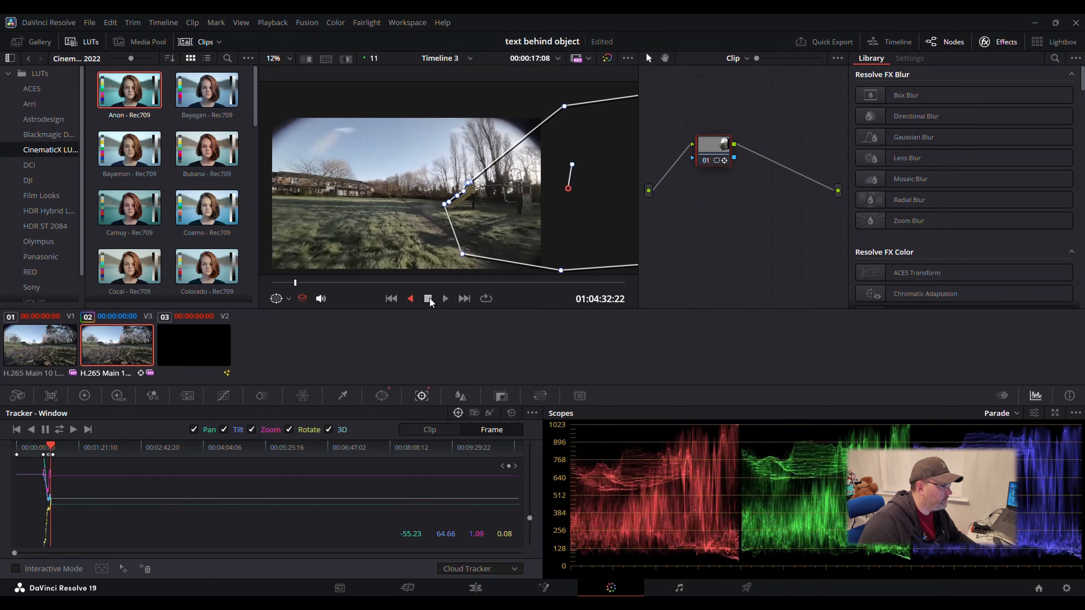
left_click(445, 300)
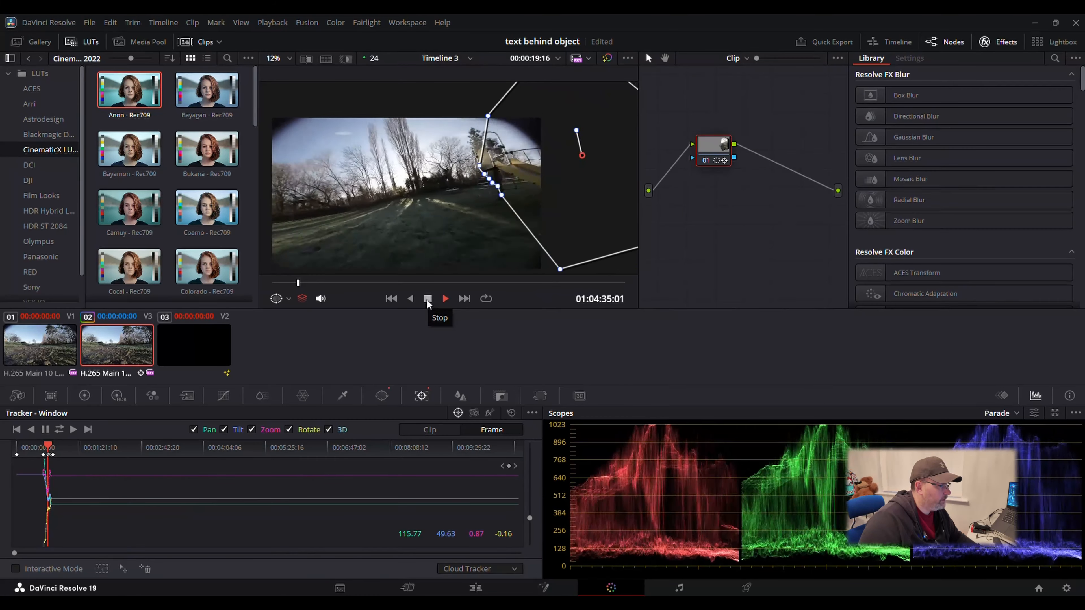
left_click(428, 301)
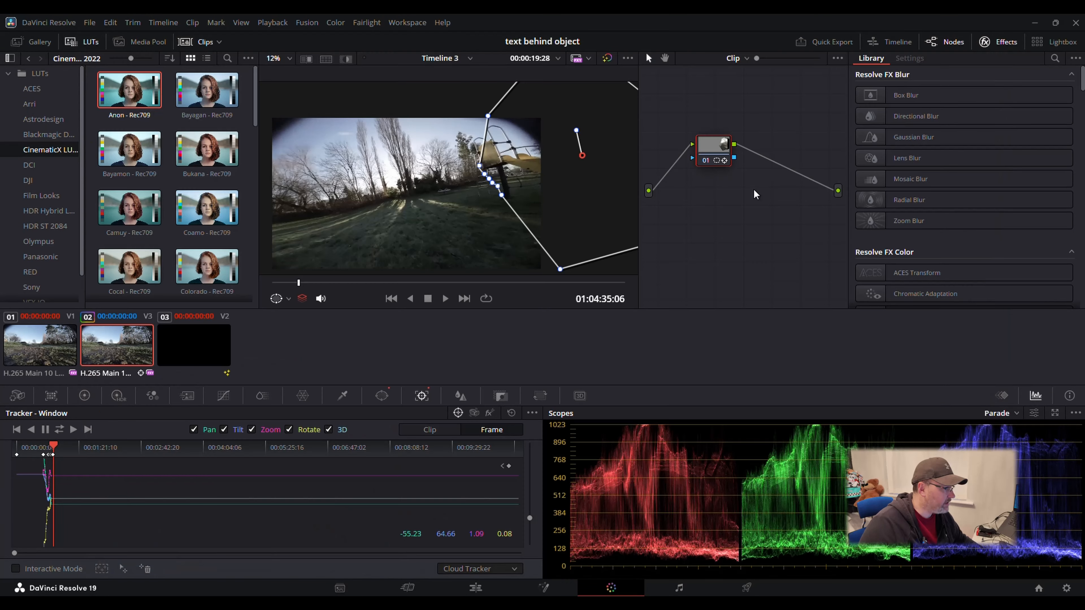
Add an alpha output to the node graph, connect node 01's alpha to it, and check the masked clip in playback.
right_click(754, 195)
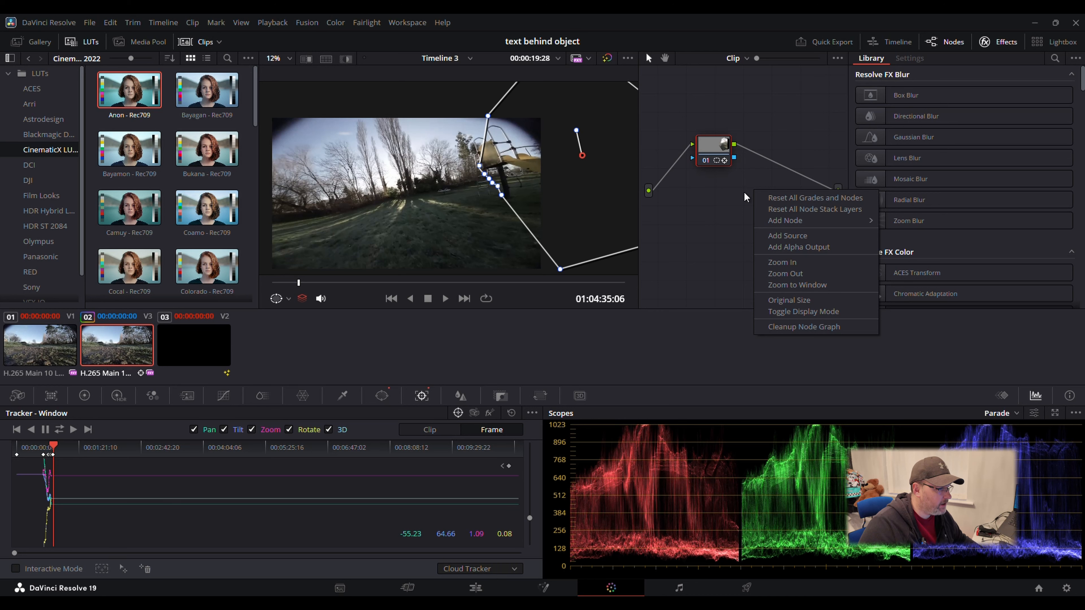
left_click(732, 199)
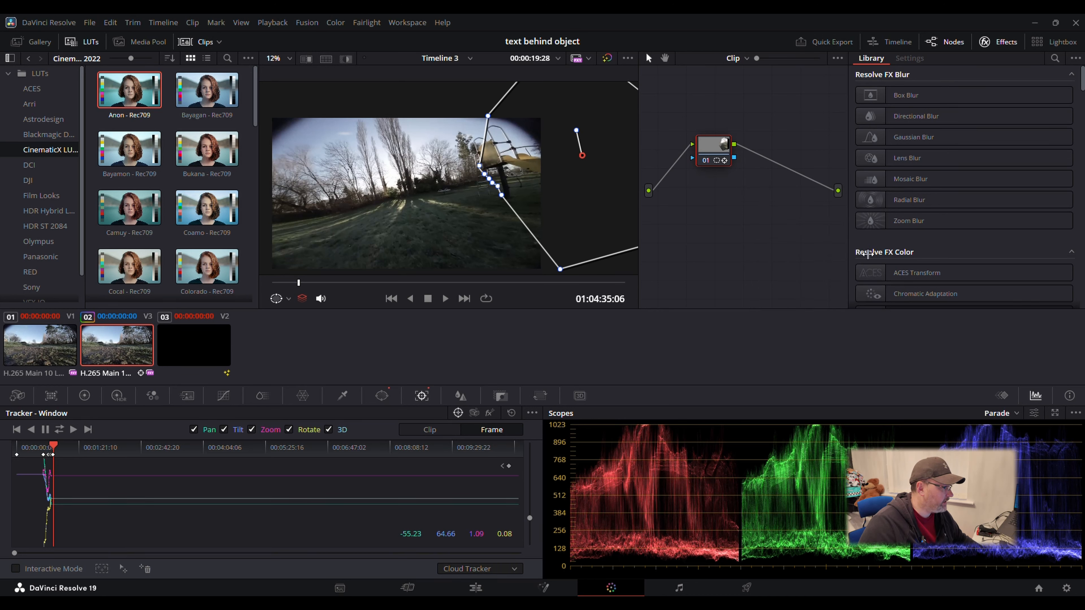
right_click(731, 179)
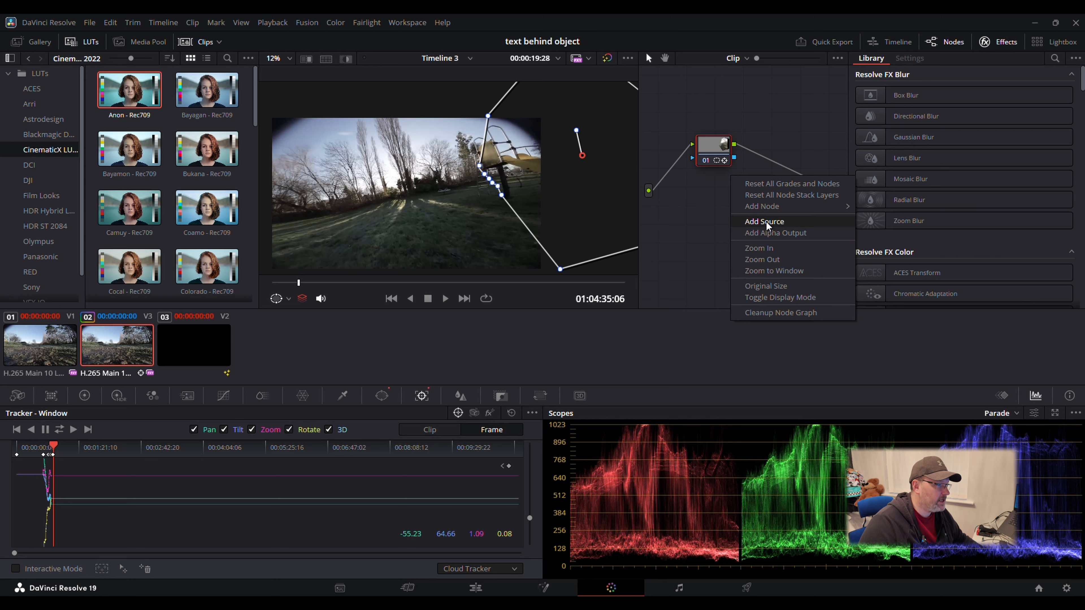
left_click(777, 233)
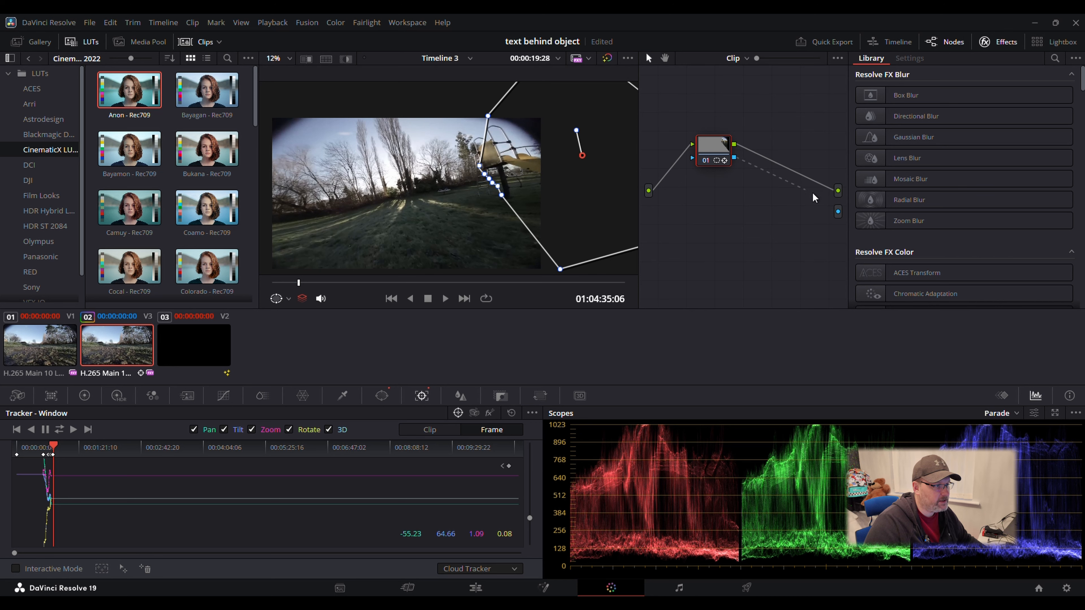
left_click_drag(838, 215, 838, 212)
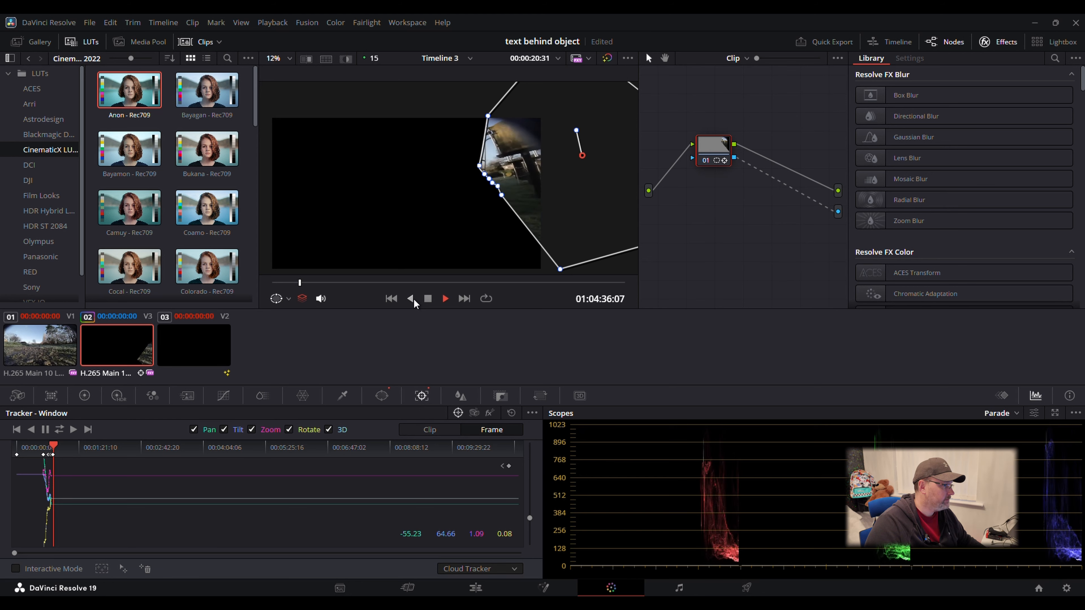
left_click(428, 299)
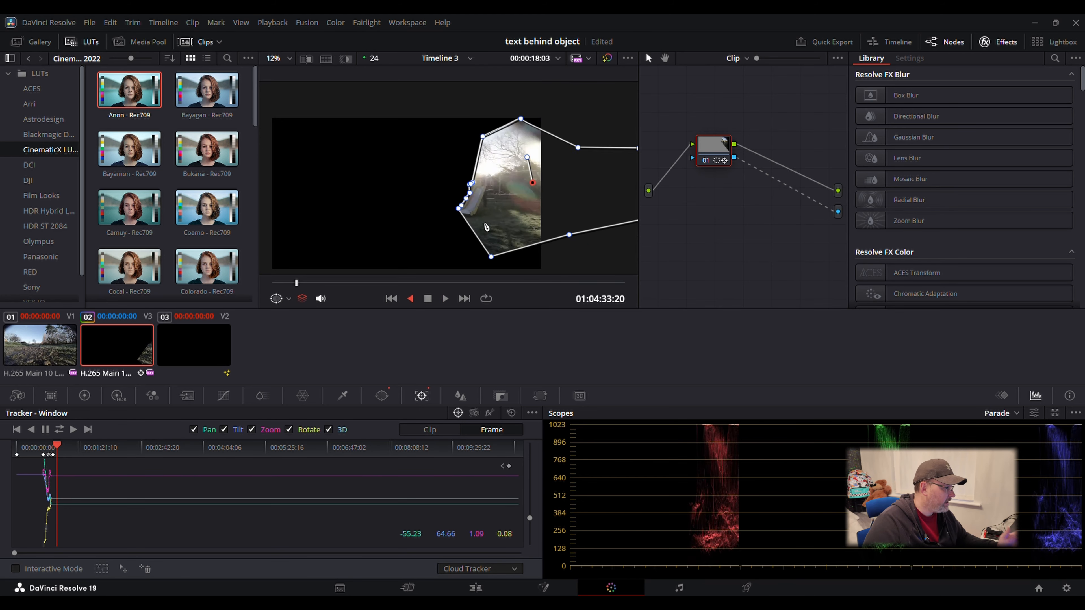
left_click(428, 300)
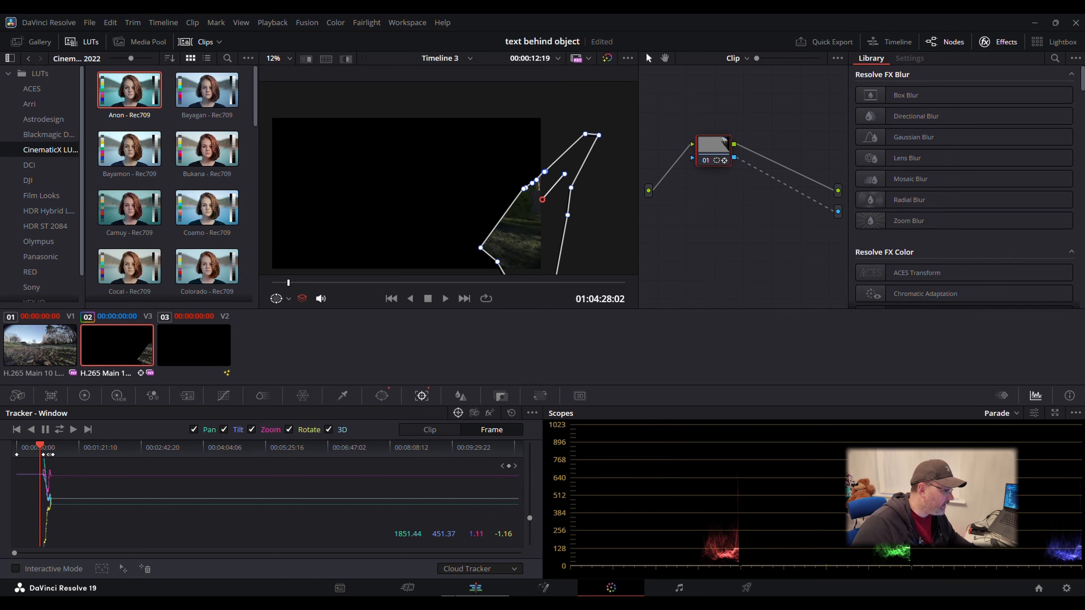
On the Edit page, move the Deep title on Video 2 so it starts at 01:04:29:18.
left_click(473, 587)
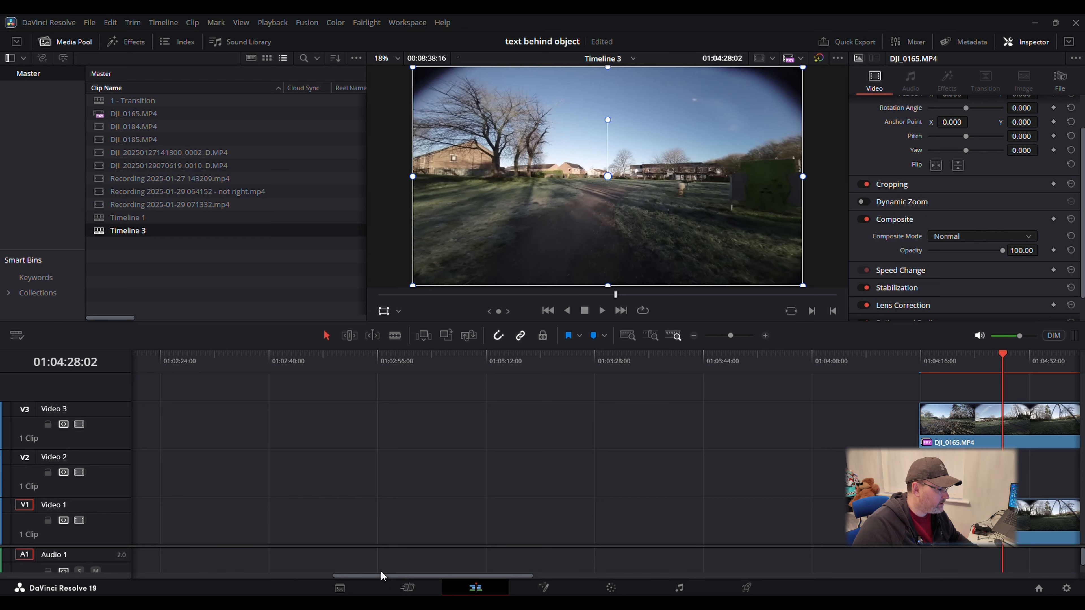
left_click_drag(386, 572, 532, 572)
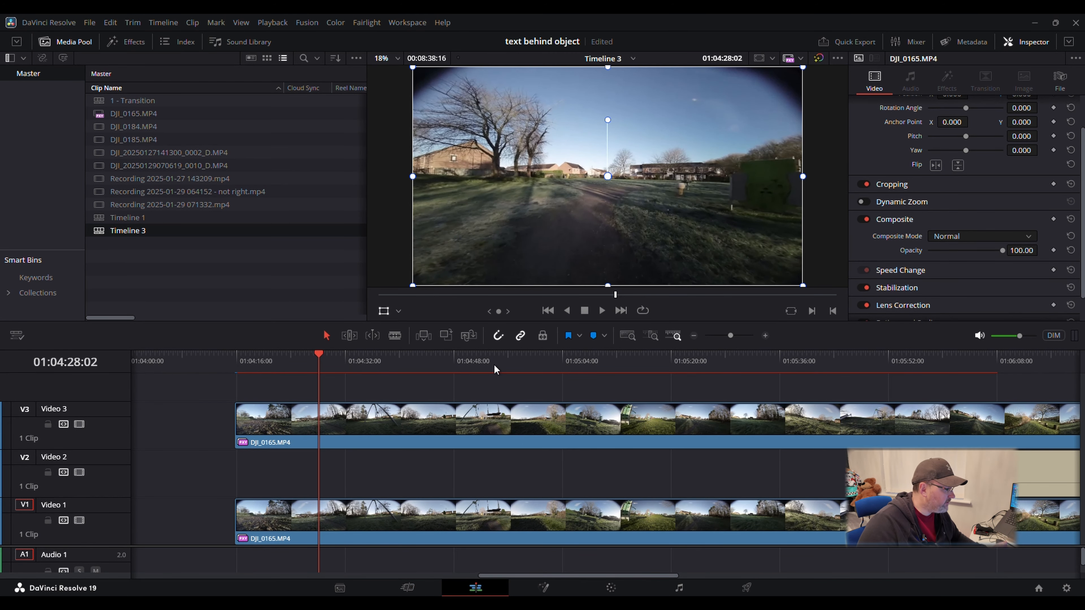
left_click_drag(420, 361, 330, 356)
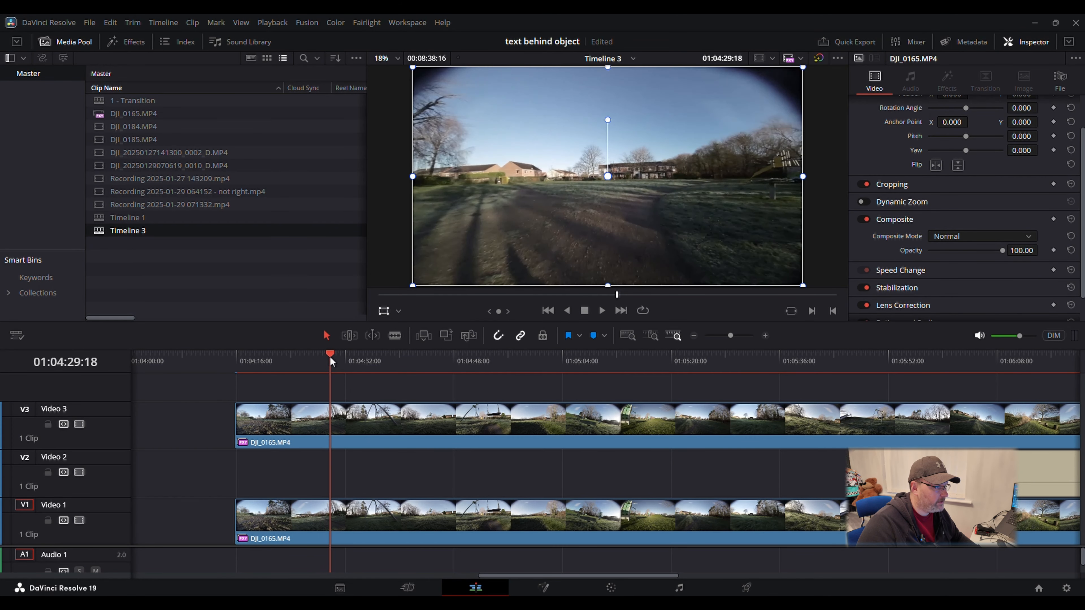
left_click_drag(893, 475, 371, 482)
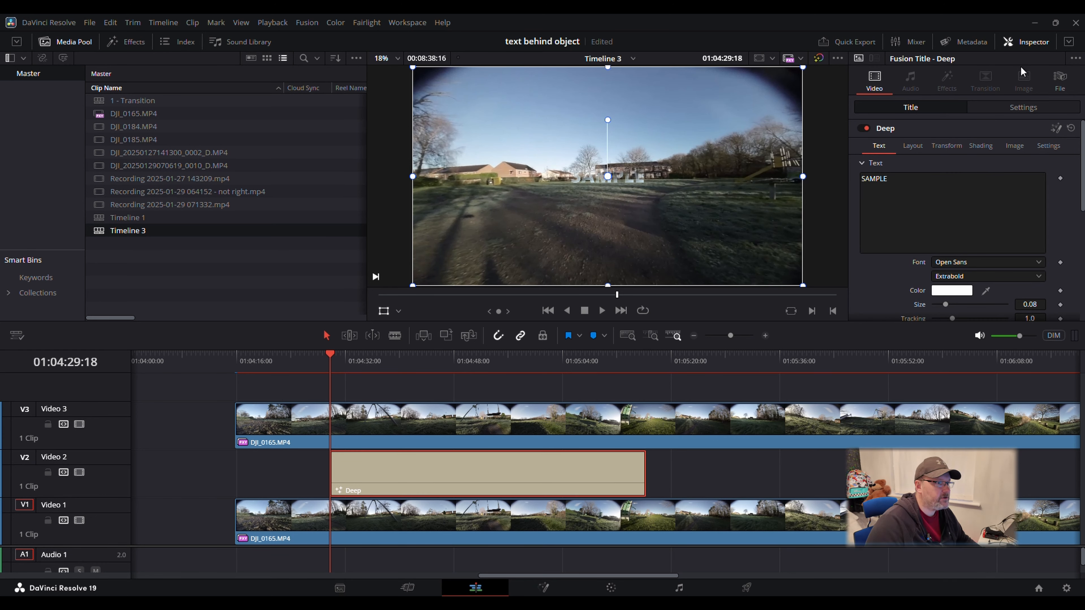
Set the Deep title's Position X to 1842, keyframe its position at 01:04:29:18, and play on to about 01:04:33:13.
left_click(1016, 114)
scroll(940, 180, "up", 3)
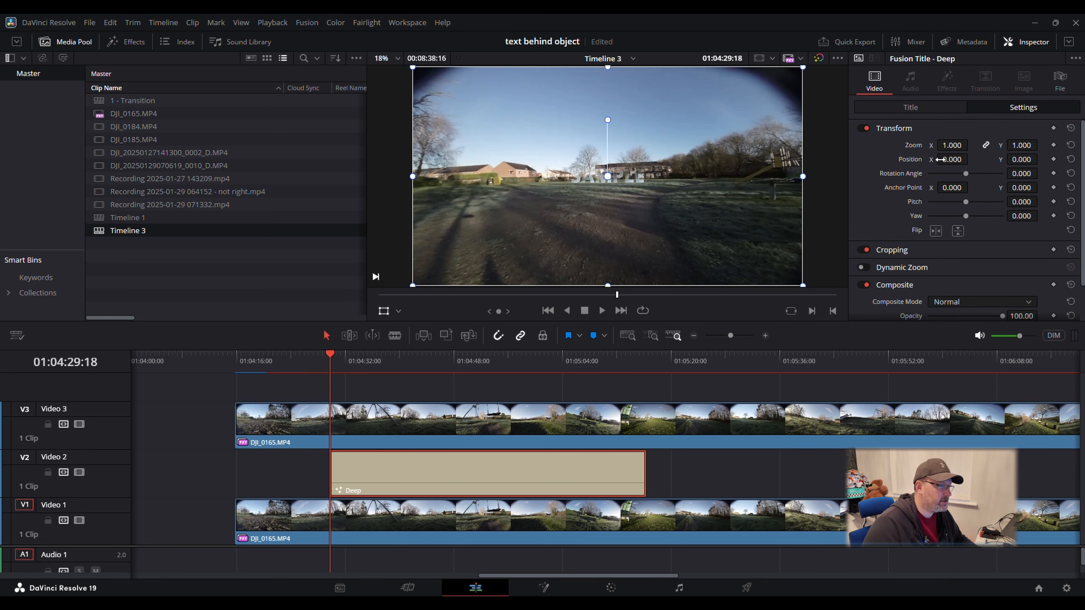
mouse_move(952, 159)
left_mouse_down()
mouse_move(971, 159)
mouse_move(949, 161)
left_mouse_up()
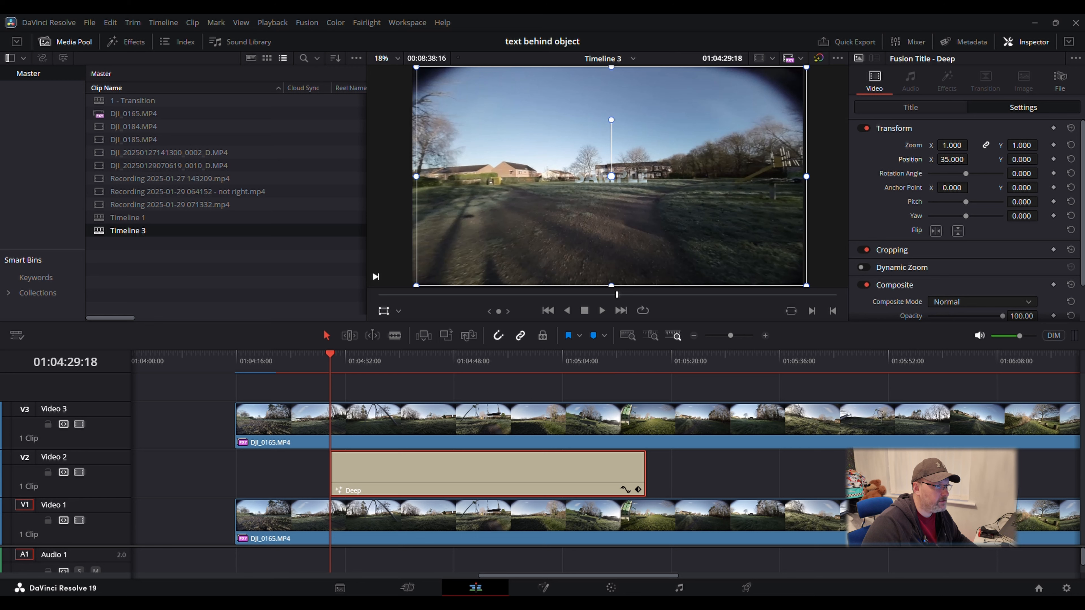
left_click_drag(952, 159, 972, 160)
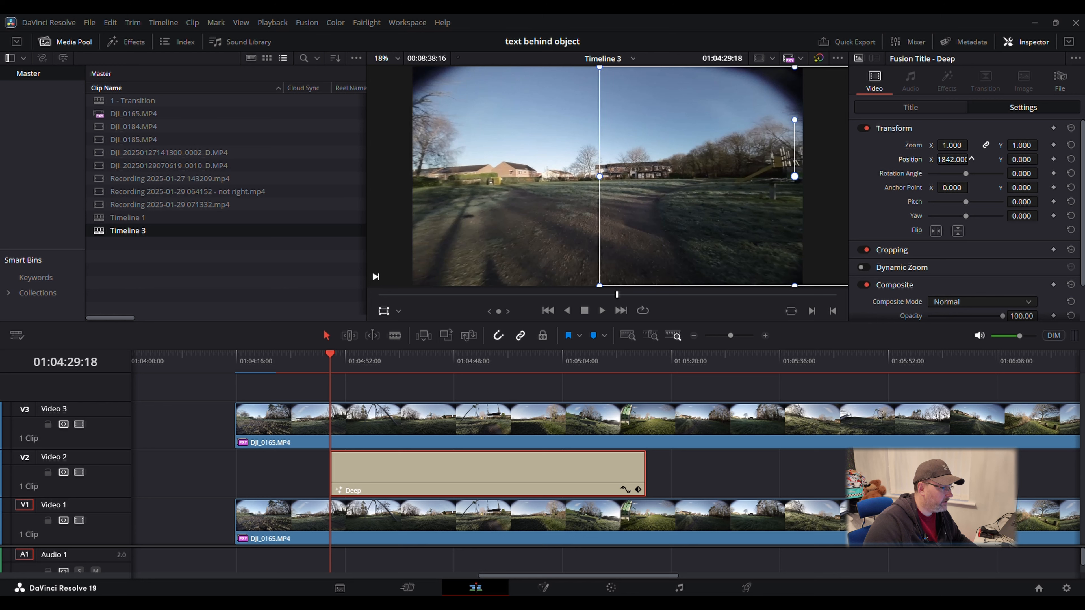
left_click(1054, 159)
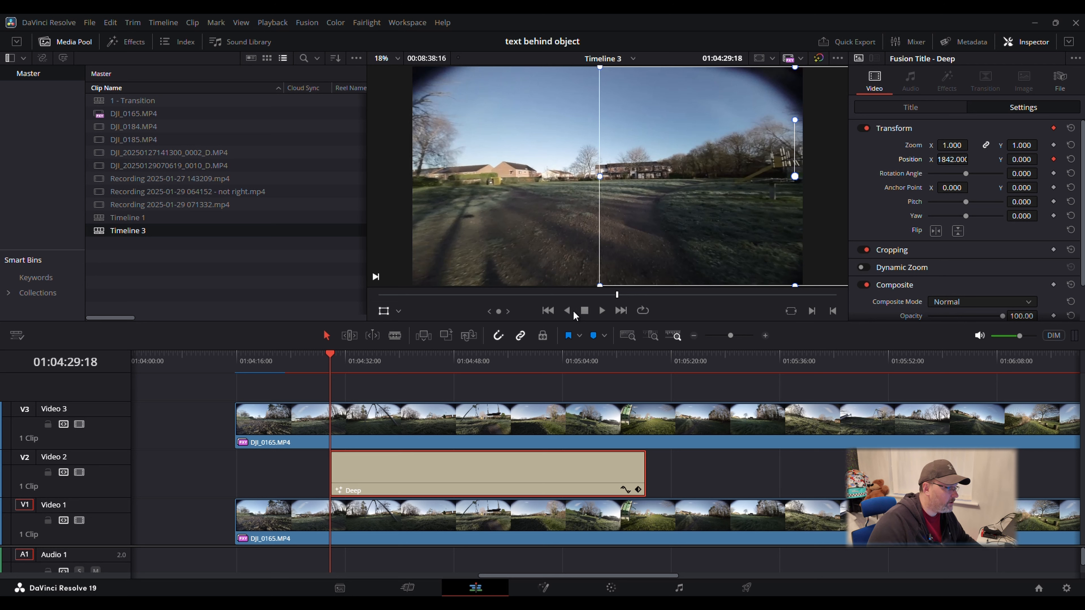
left_click(602, 311)
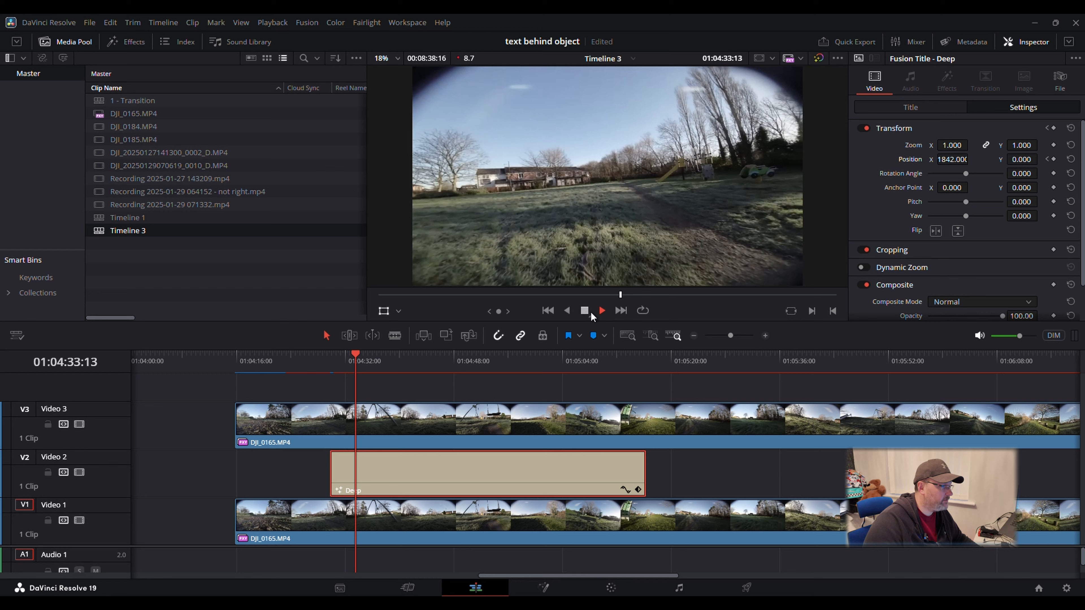
Play the Deep title's horizontal move between about 01:04:31 and 01:04:34 to check its position against the slide.
left_click(591, 312)
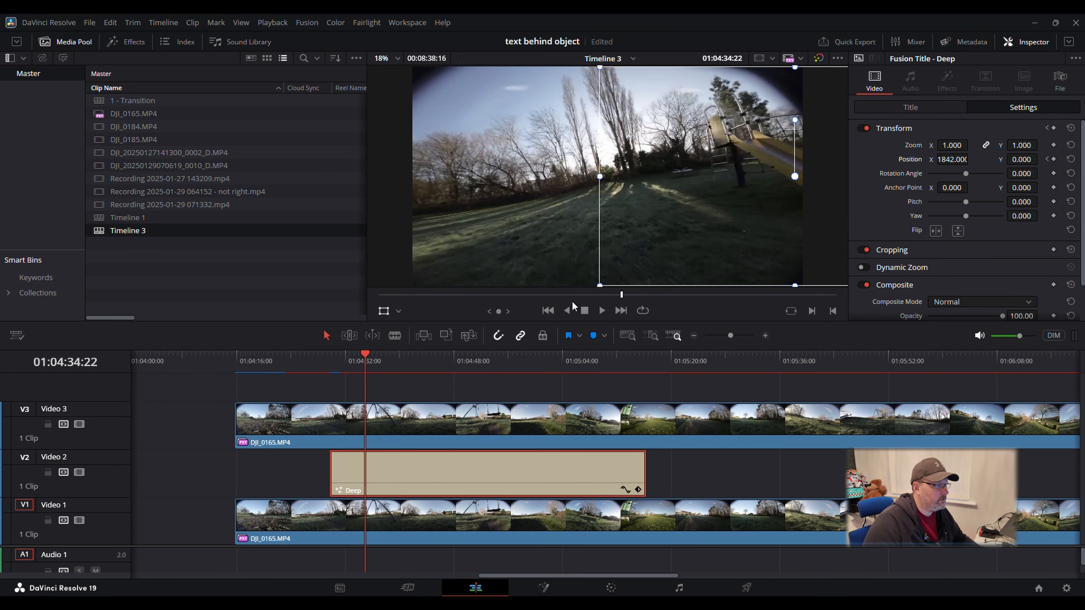
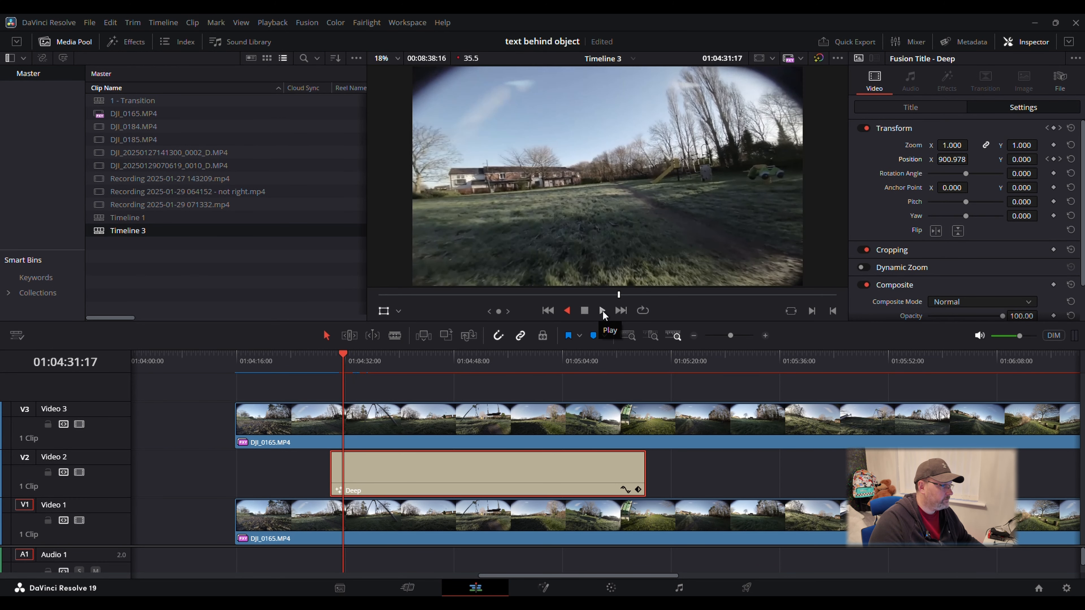
left_click(603, 310)
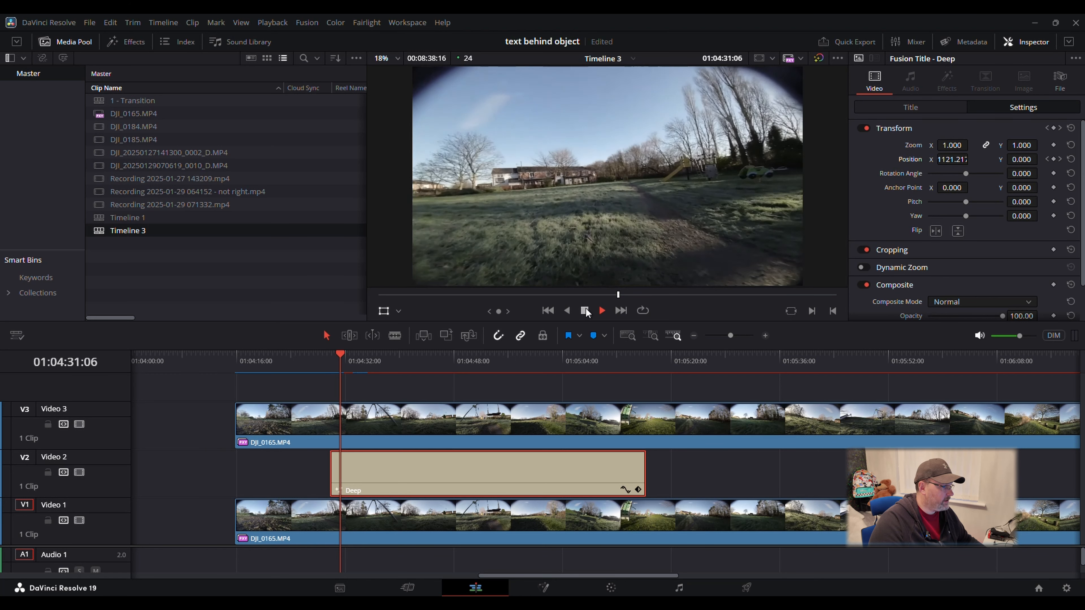
left_click(586, 310)
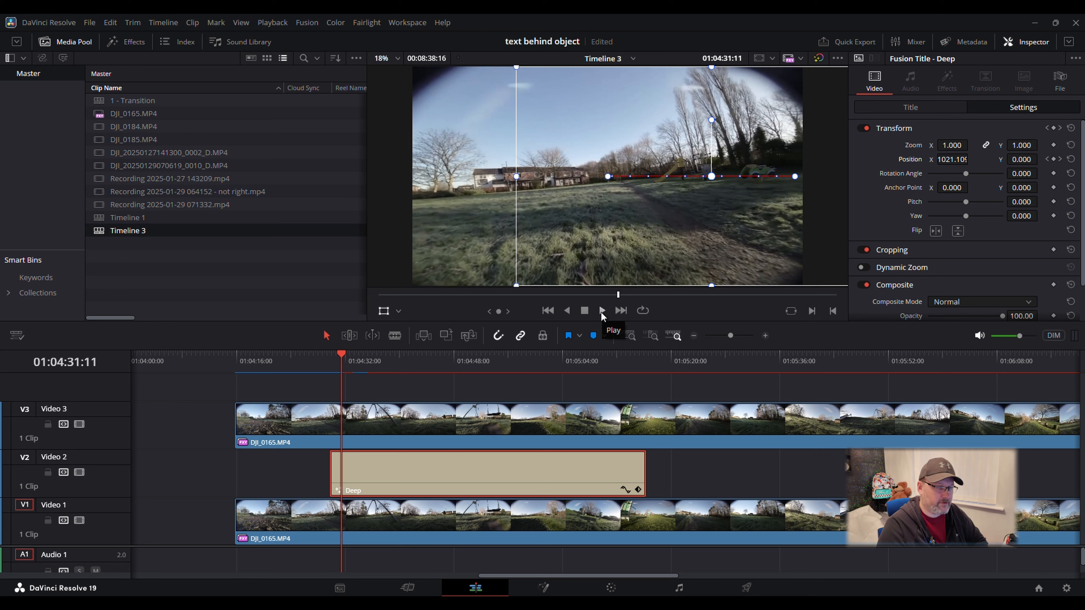
left_click(601, 311)
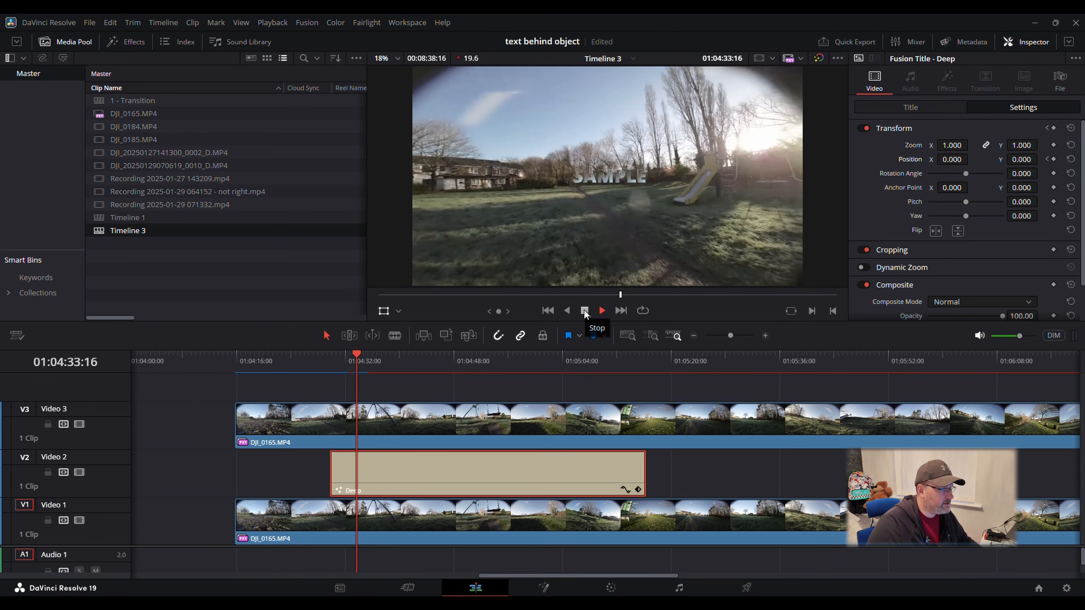
left_click(585, 311)
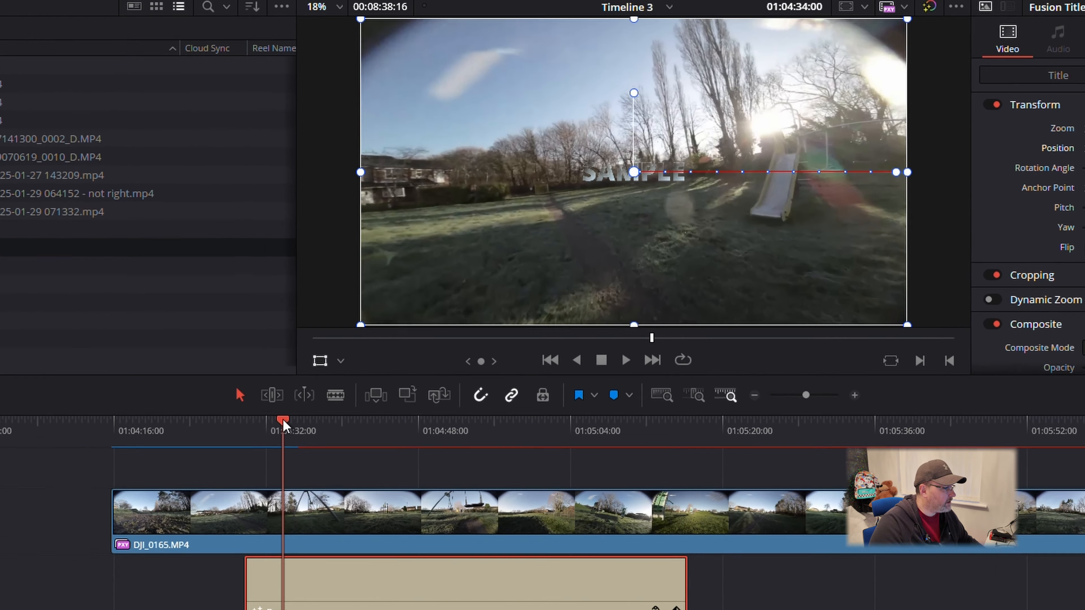
On the Color page at 01:04:32:12, soften the slide window's edge with Soft 1 at 5.88 and adjust its Inside softness.
left_click_drag(321, 386, 308, 391)
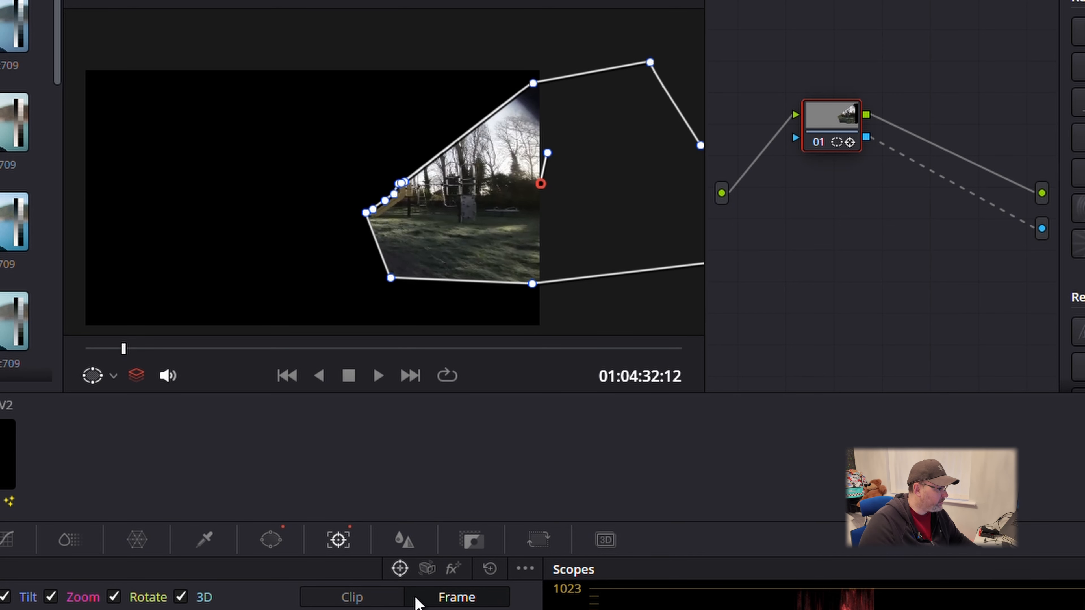
left_click(270, 544)
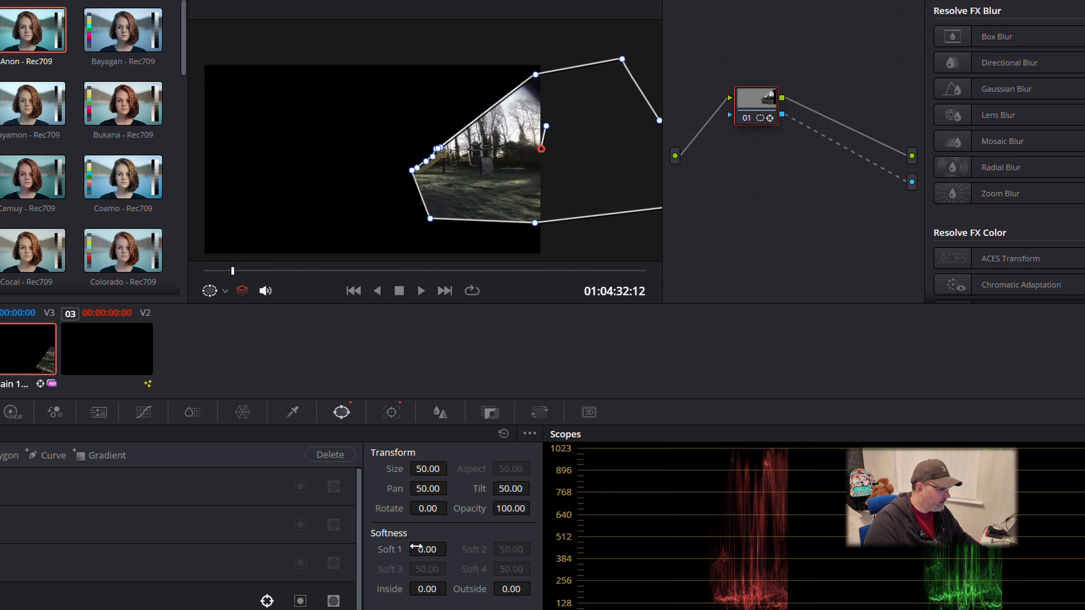
left_click(427, 550)
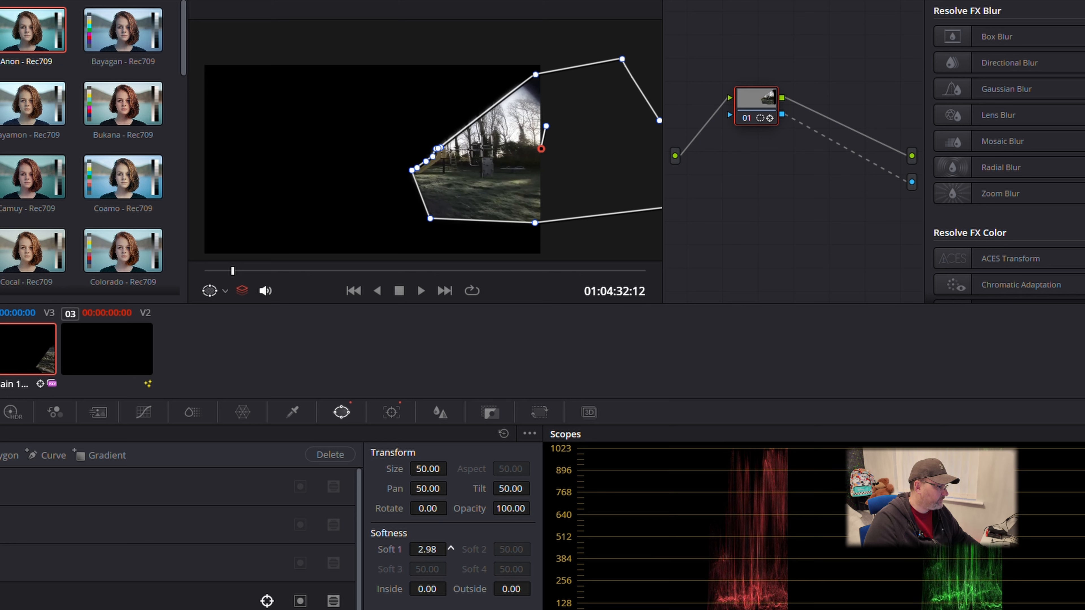
left_click_drag(428, 549, 459, 550)
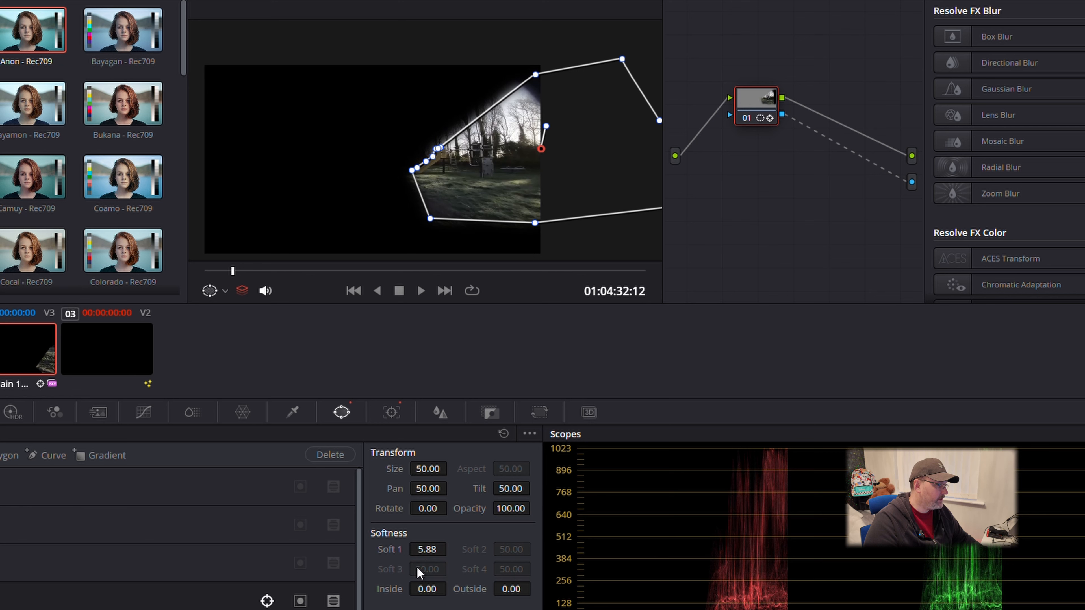
left_click_drag(427, 589, 451, 589)
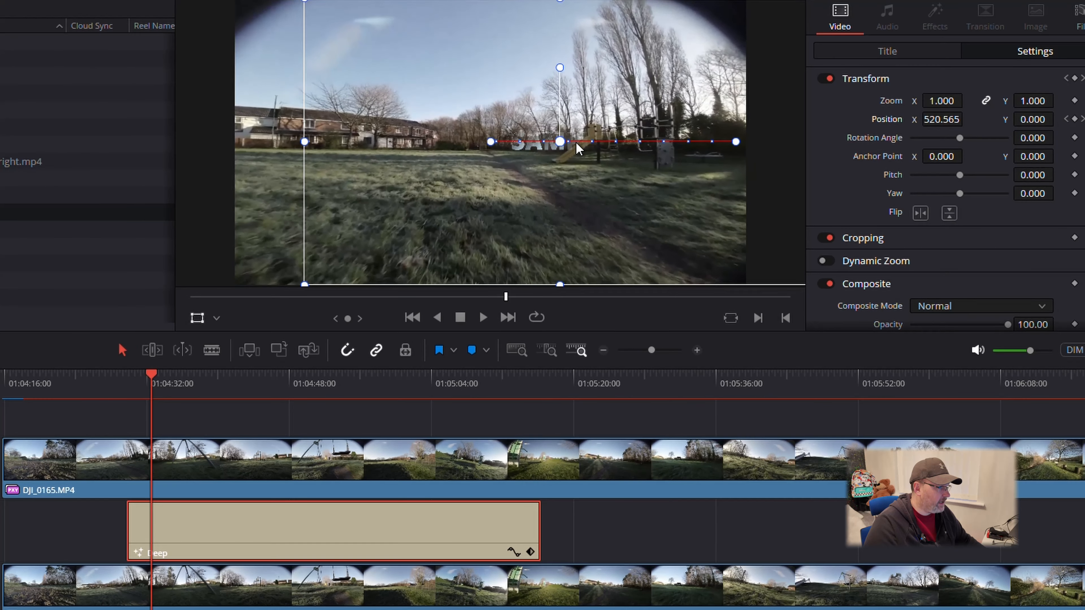
Enlarge the Edit page preview and play from the Deep title's start to check how the text passes behind the slide.
scroll(568, 148, "up", 5)
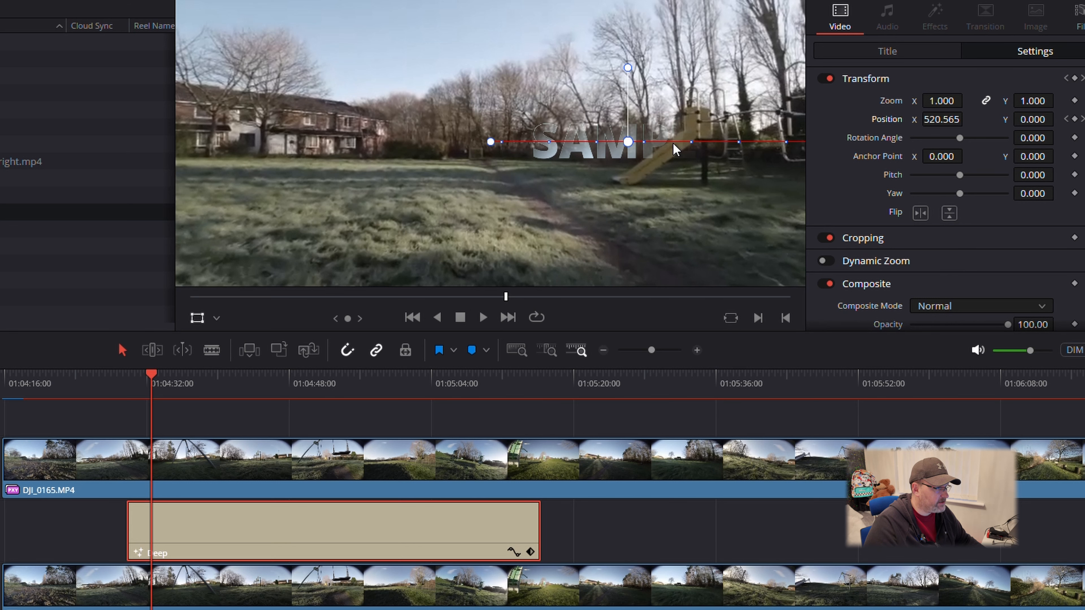
left_click(136, 388)
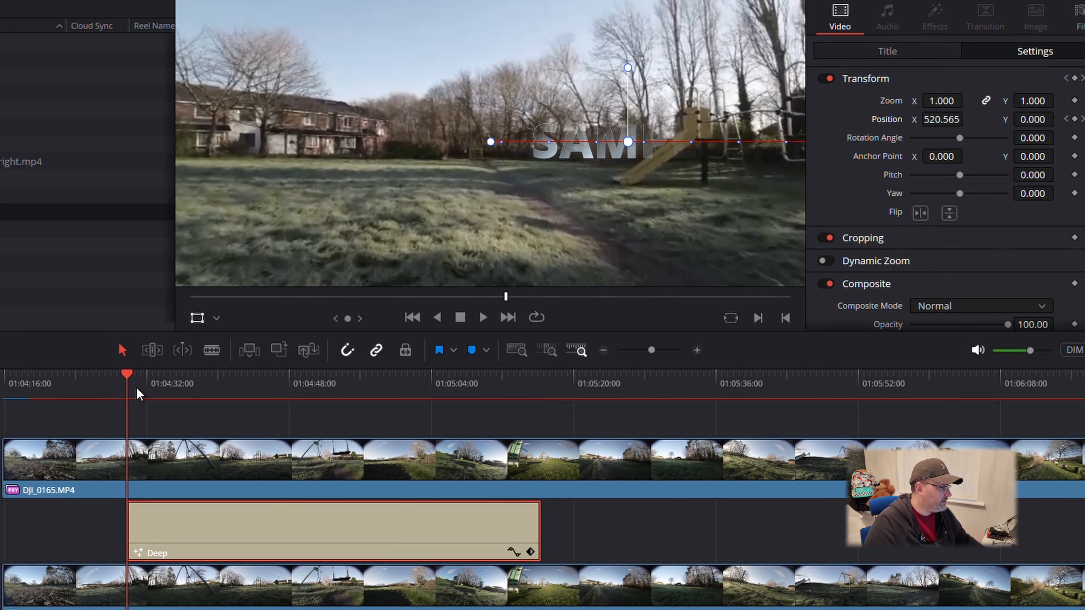
left_click(483, 318)
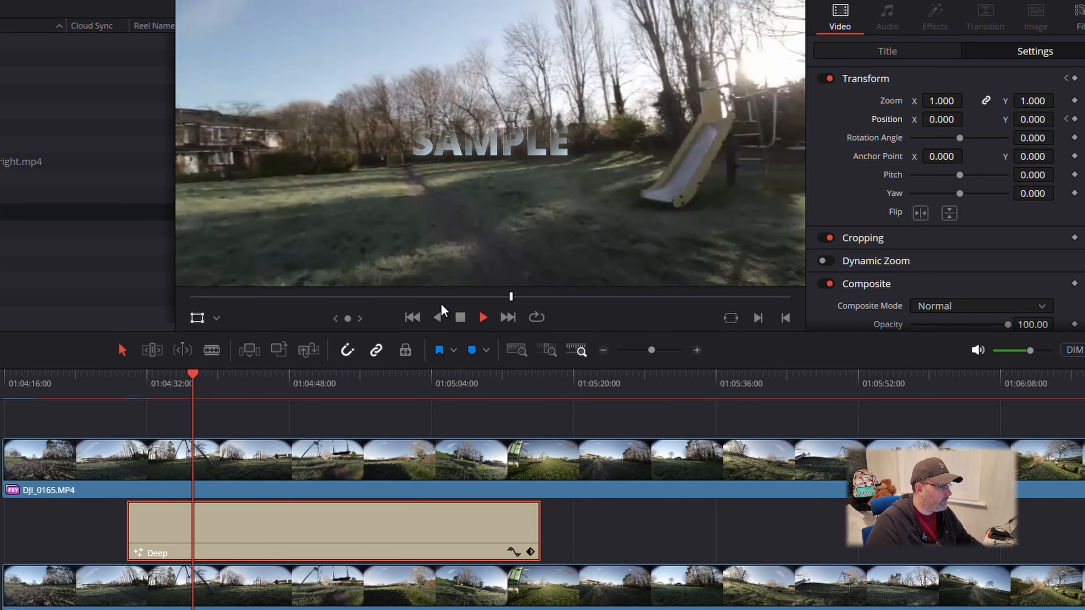
left_click(460, 317)
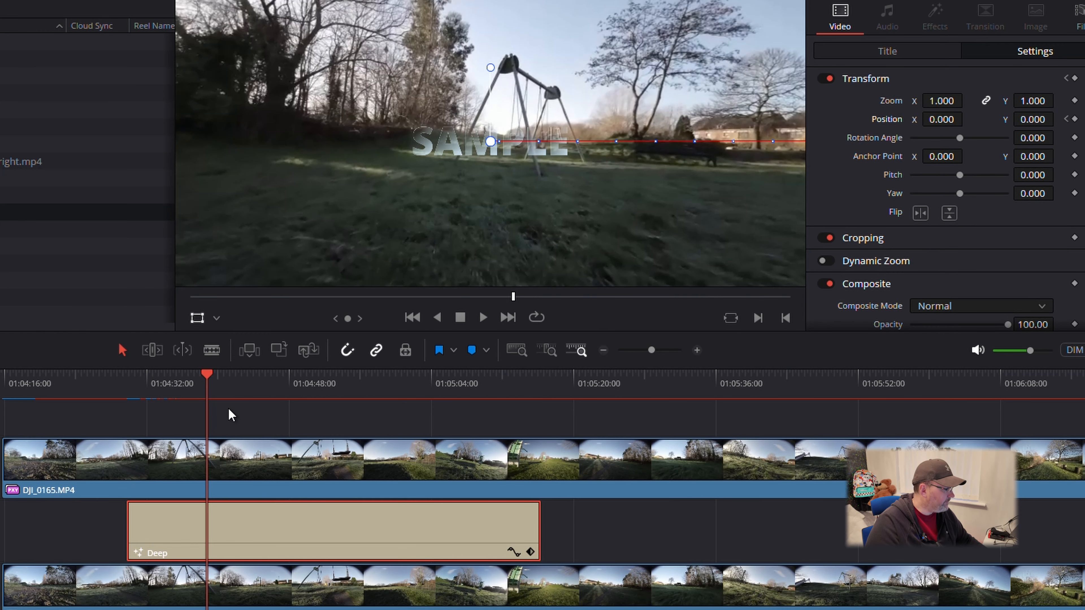
left_click(436, 321)
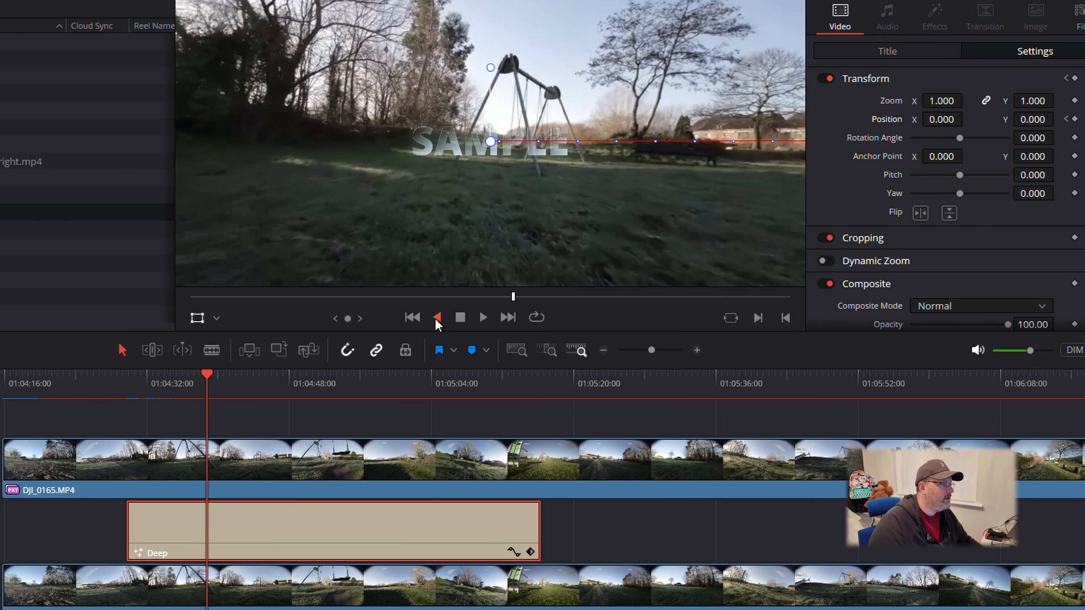
left_click(460, 317)
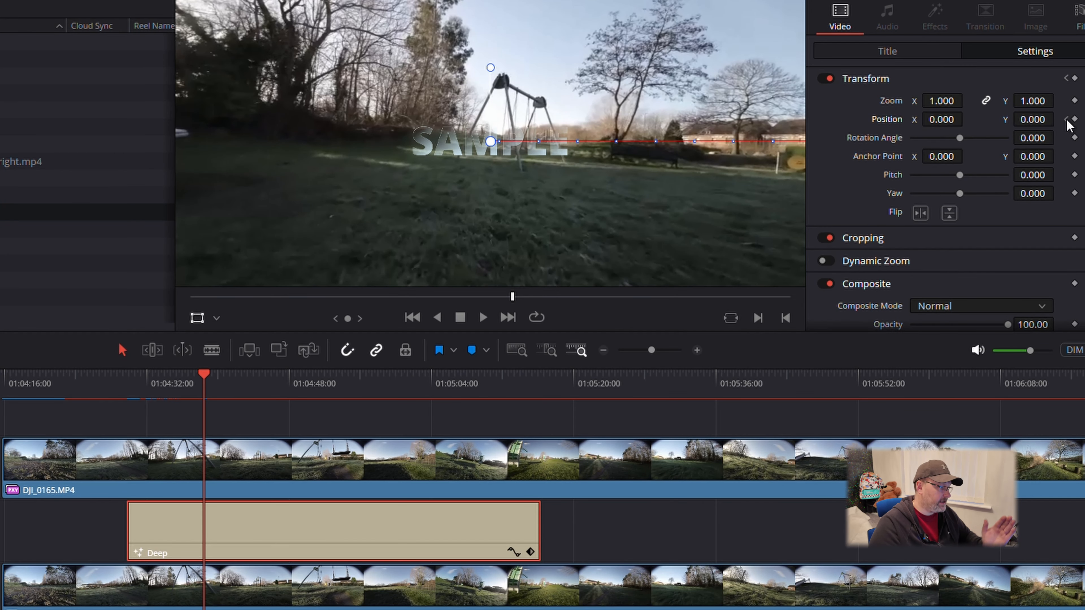
From the Deep title's last position keyframe, keyframe its zoom, then set Zoom to 100 at about 01:04:34:15.
left_click(1066, 119)
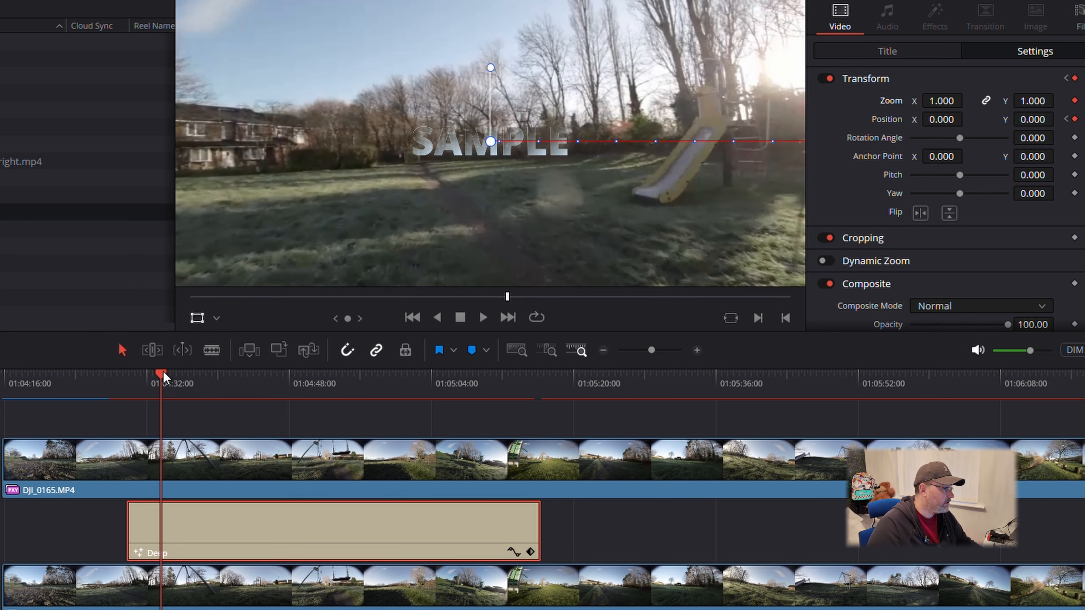
left_click_drag(161, 374, 172, 376)
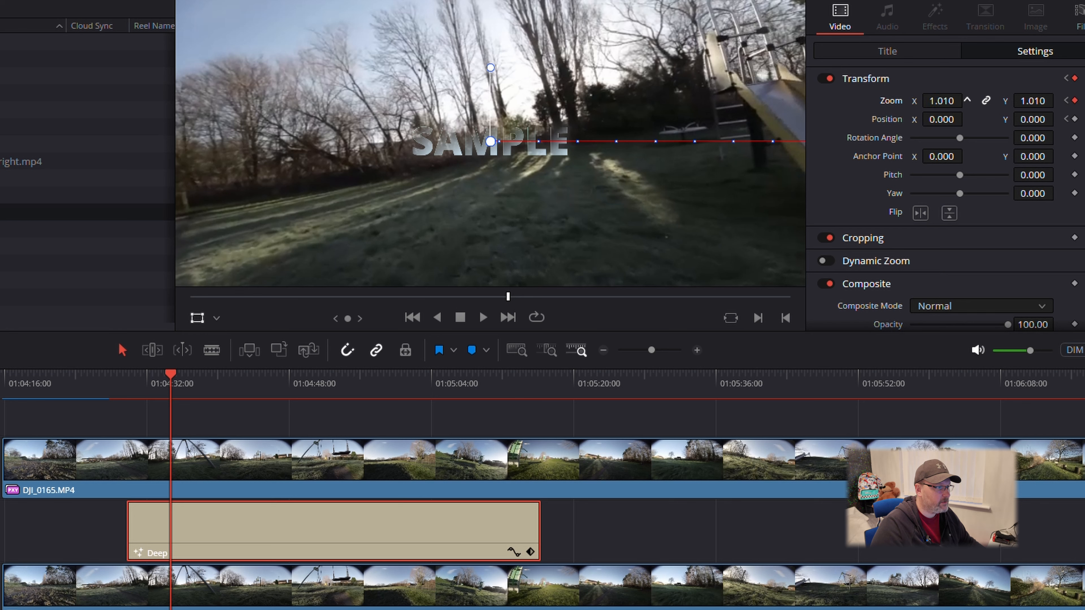
left_click_drag(942, 101, 1083, 101)
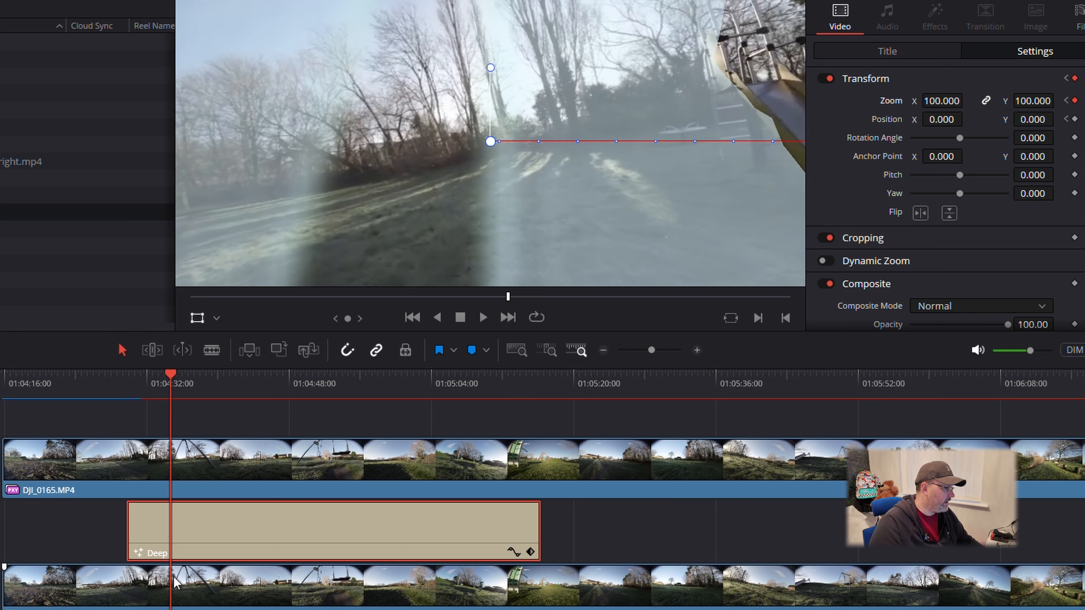
Split the masked DJI_0165.MP4 clip on Video 3 at the playhead and delete the part after the cut.
left_click(173, 455)
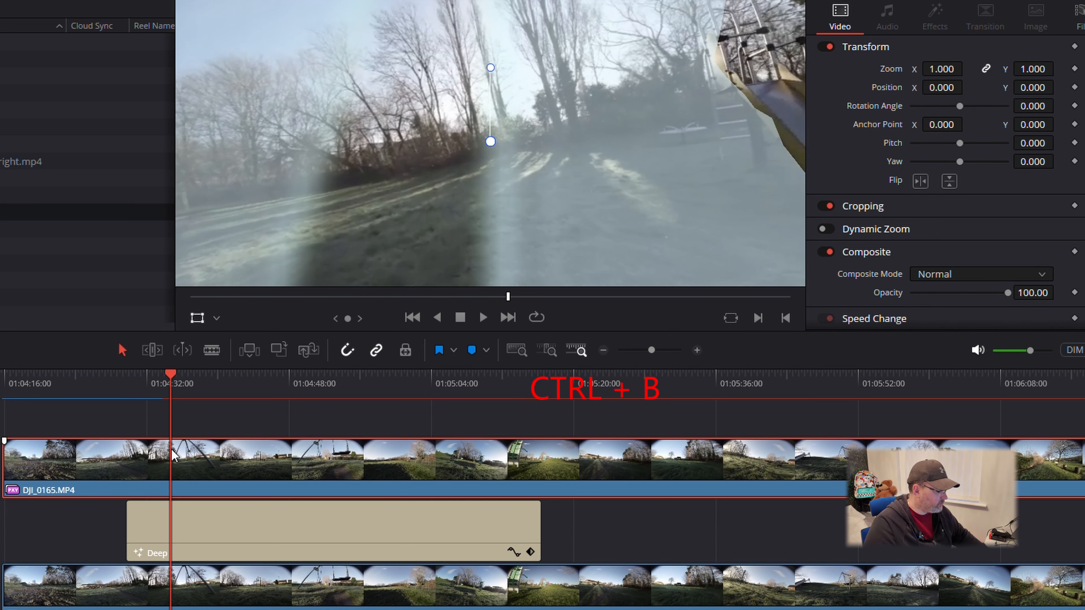
key("ctrl+b")
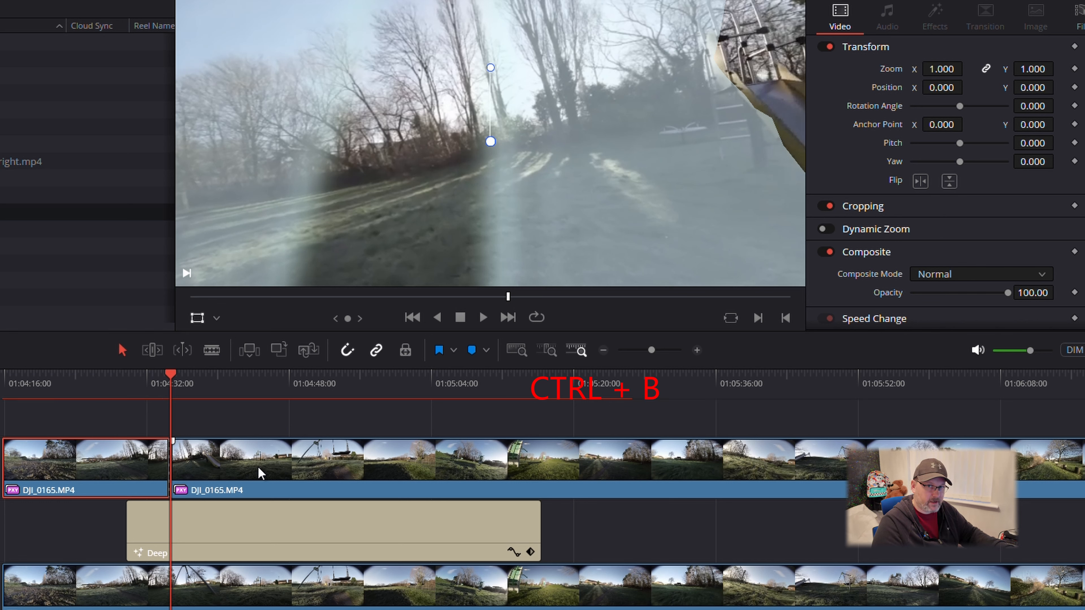
left_click(260, 472)
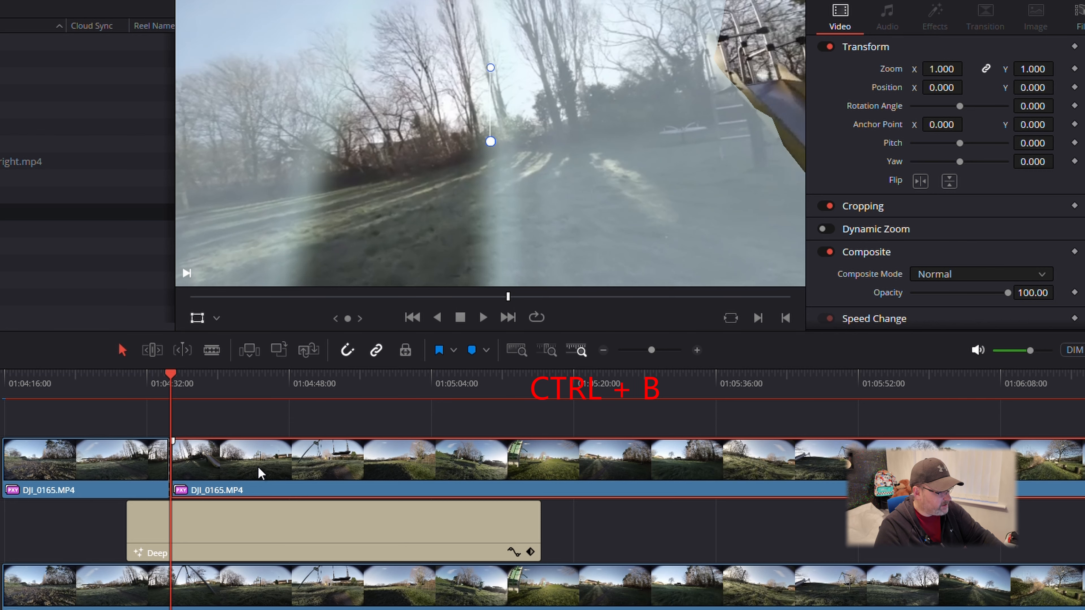
key("BackSpace")
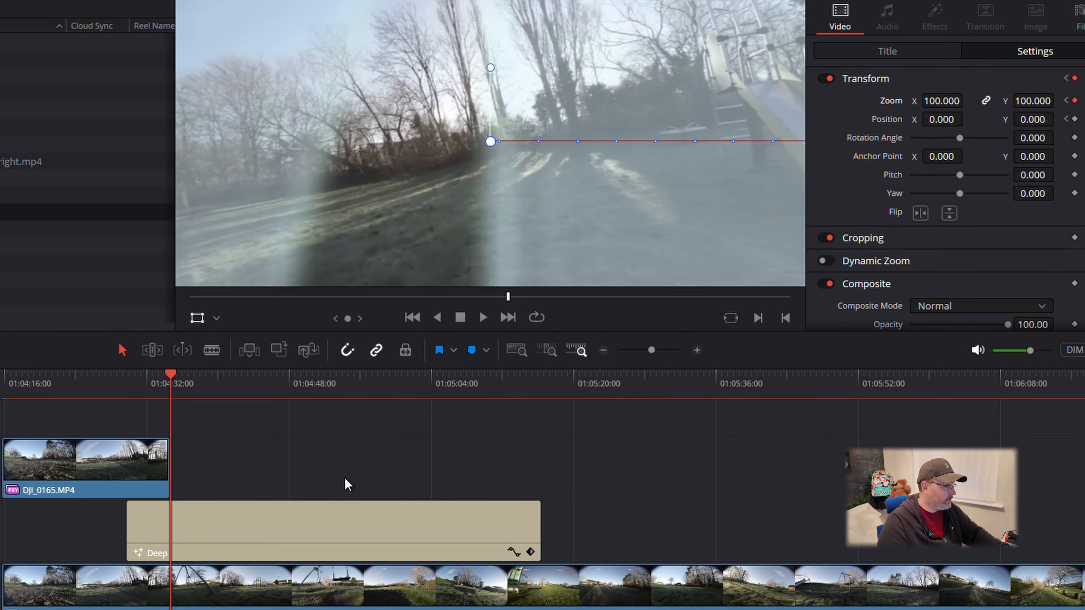
Trim the Deep title's end back to the end of the Video 3 clip and give it a short fade-out.
left_click(147, 384)
left_click_drag(147, 386, 171, 389)
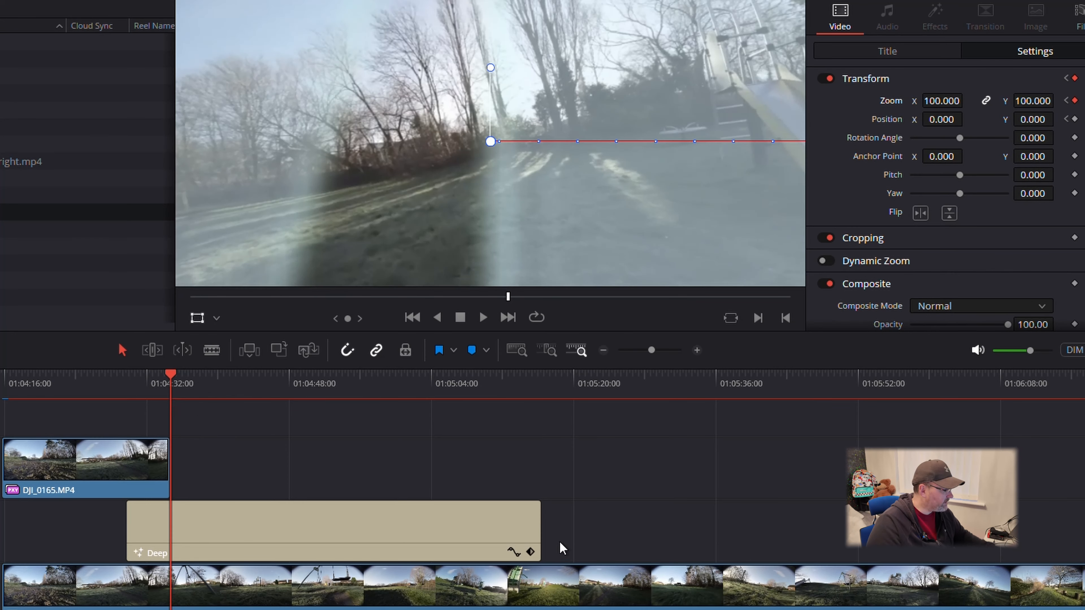
left_click_drag(535, 530, 169, 499)
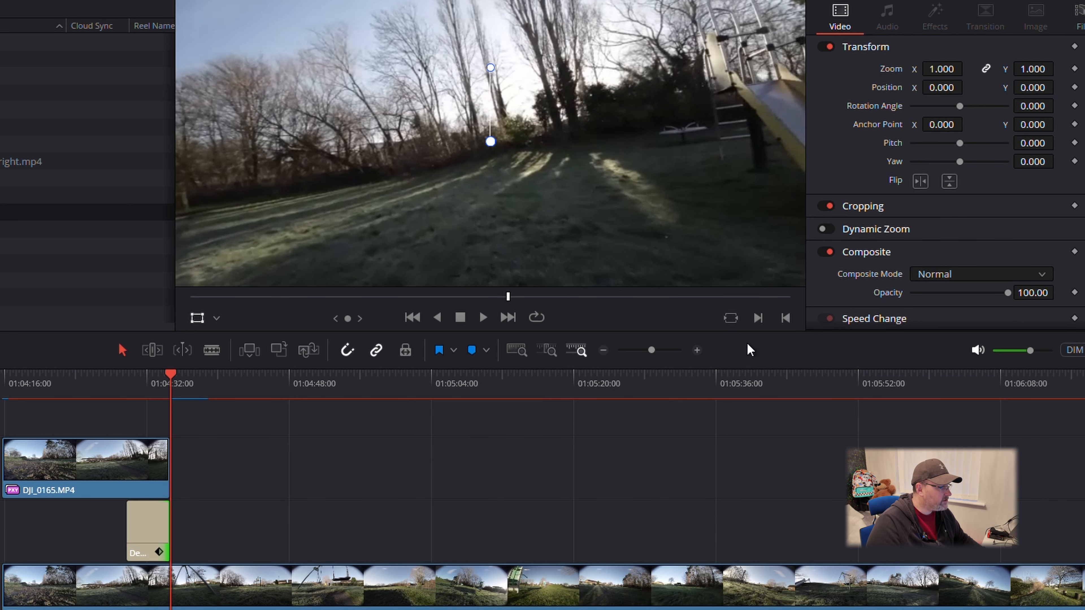
left_click(660, 352)
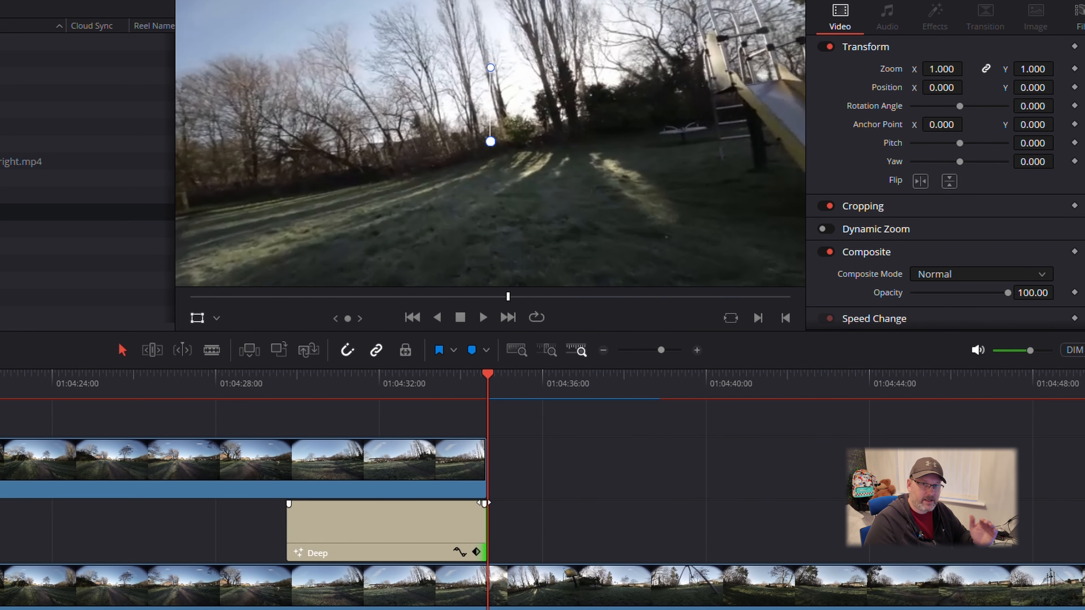
left_click_drag(484, 503, 480, 505)
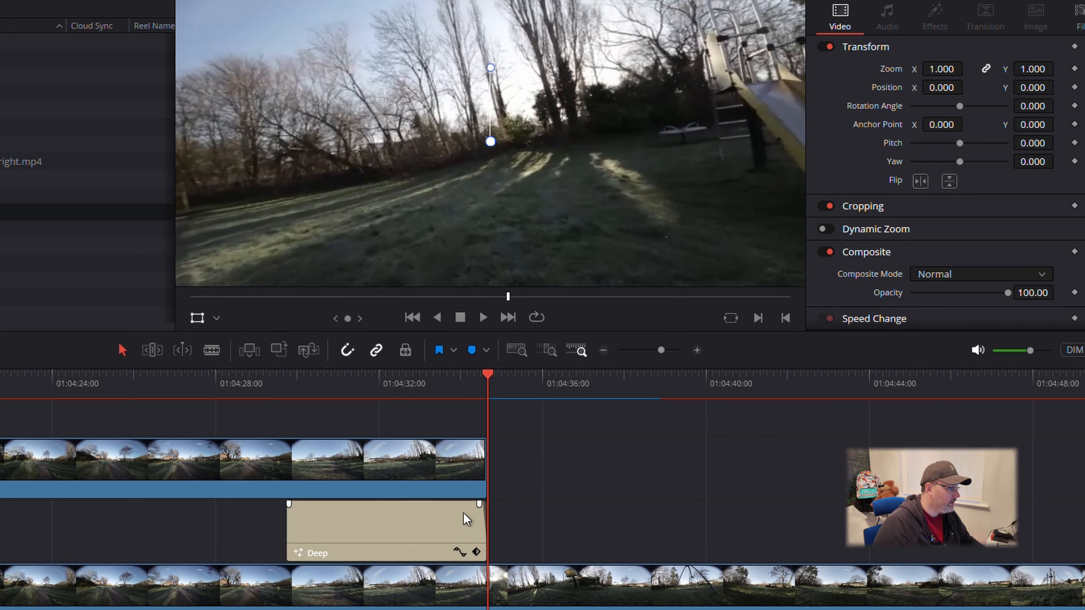
Play the title sequence from about 01:04:27 and return to the enlarging text at about 01:04:34 to inspect the mask edge.
left_click(164, 396)
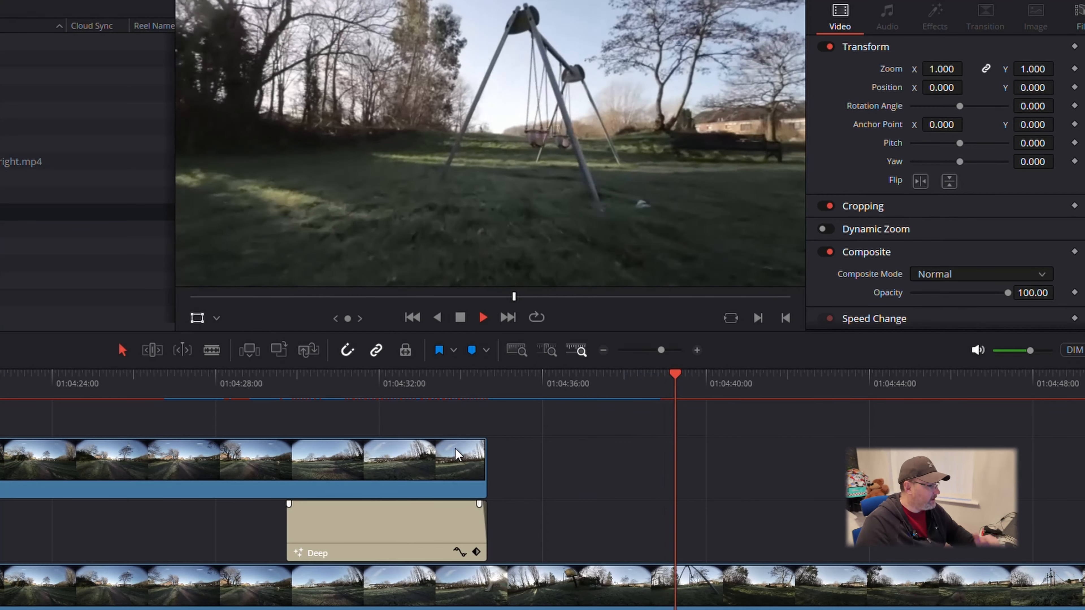
left_click(446, 384)
left_click_drag(446, 378, 456, 378)
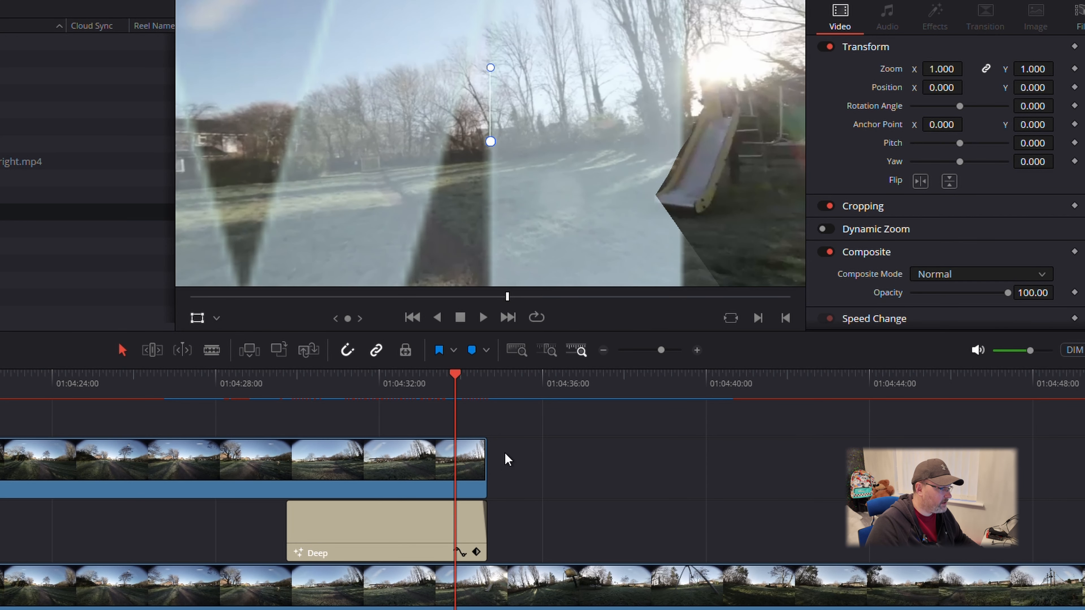
Trim the Video 3 clip's end back to about 01:04:33 and play from just before 01:04:28 to check it.
mouse_move(485, 462)
left_mouse_down()
mouse_move(465, 462)
mouse_move(487, 462)
left_mouse_up()
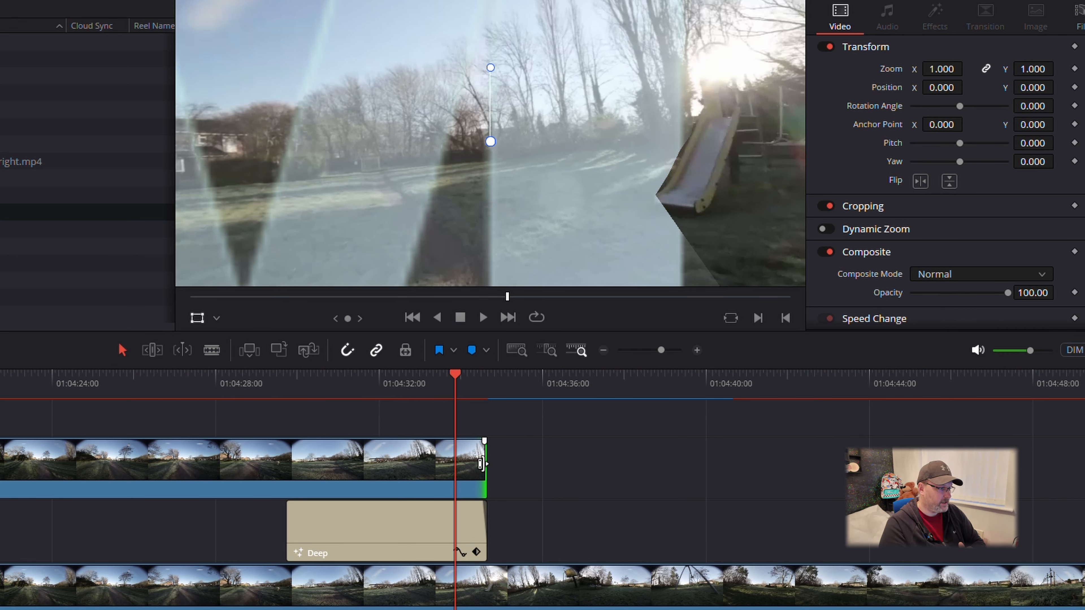
left_click_drag(481, 464, 411, 476)
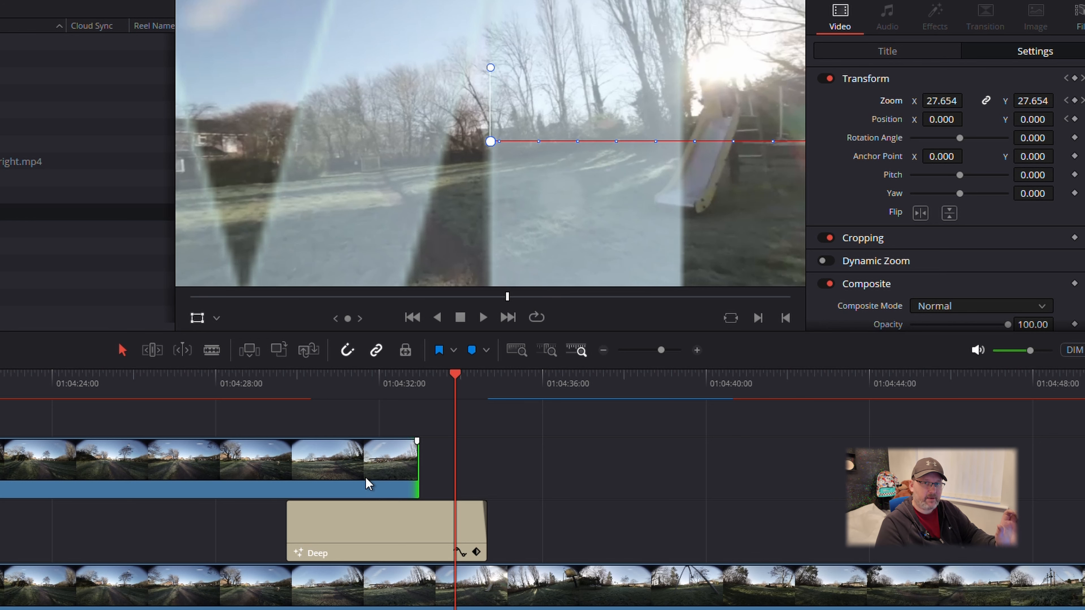
left_click(200, 385)
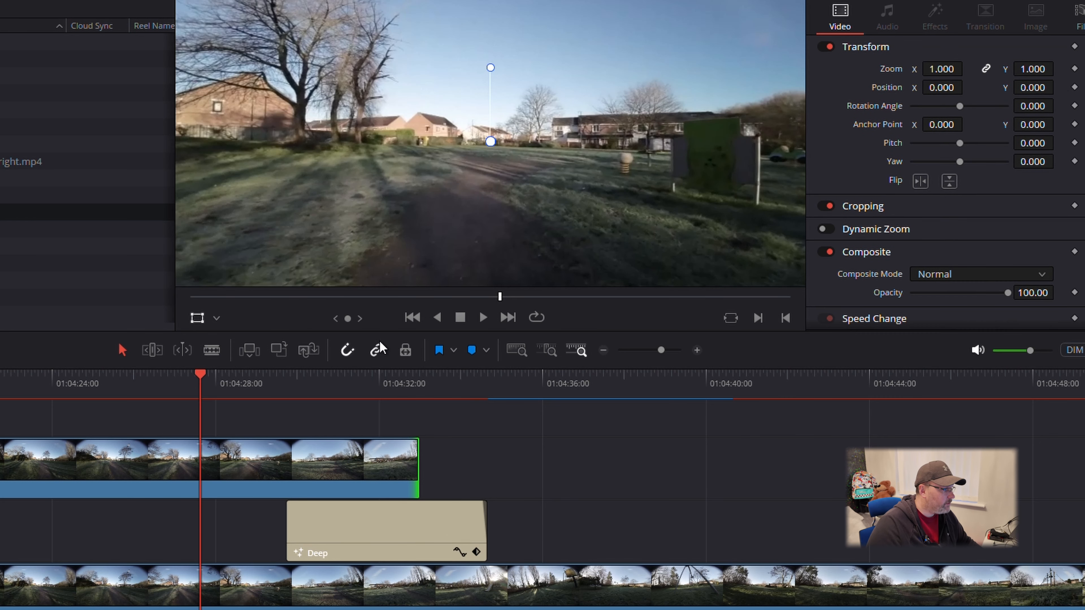
left_click(487, 318)
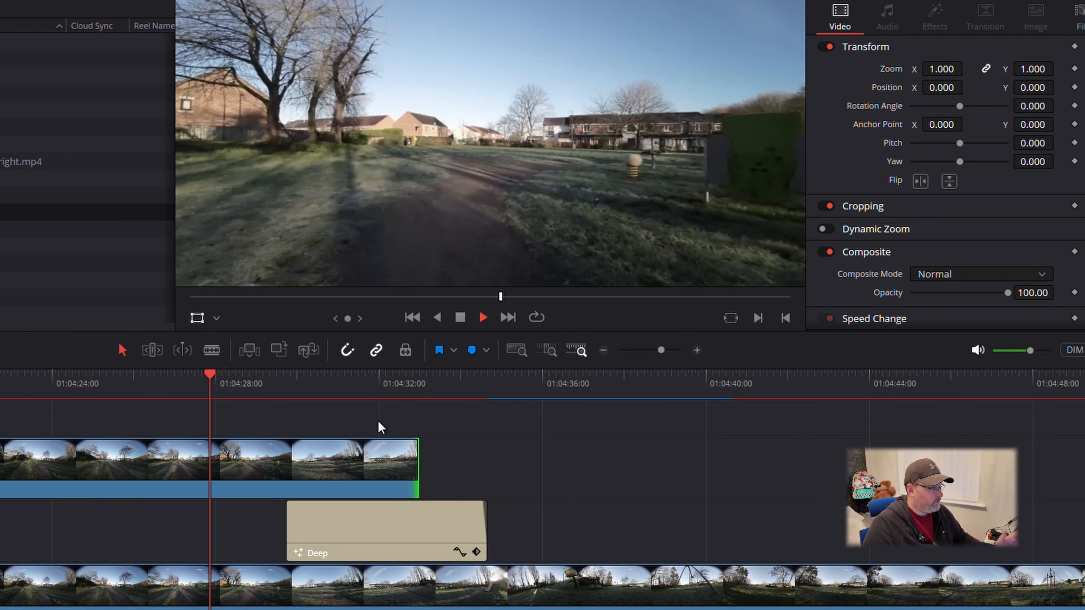